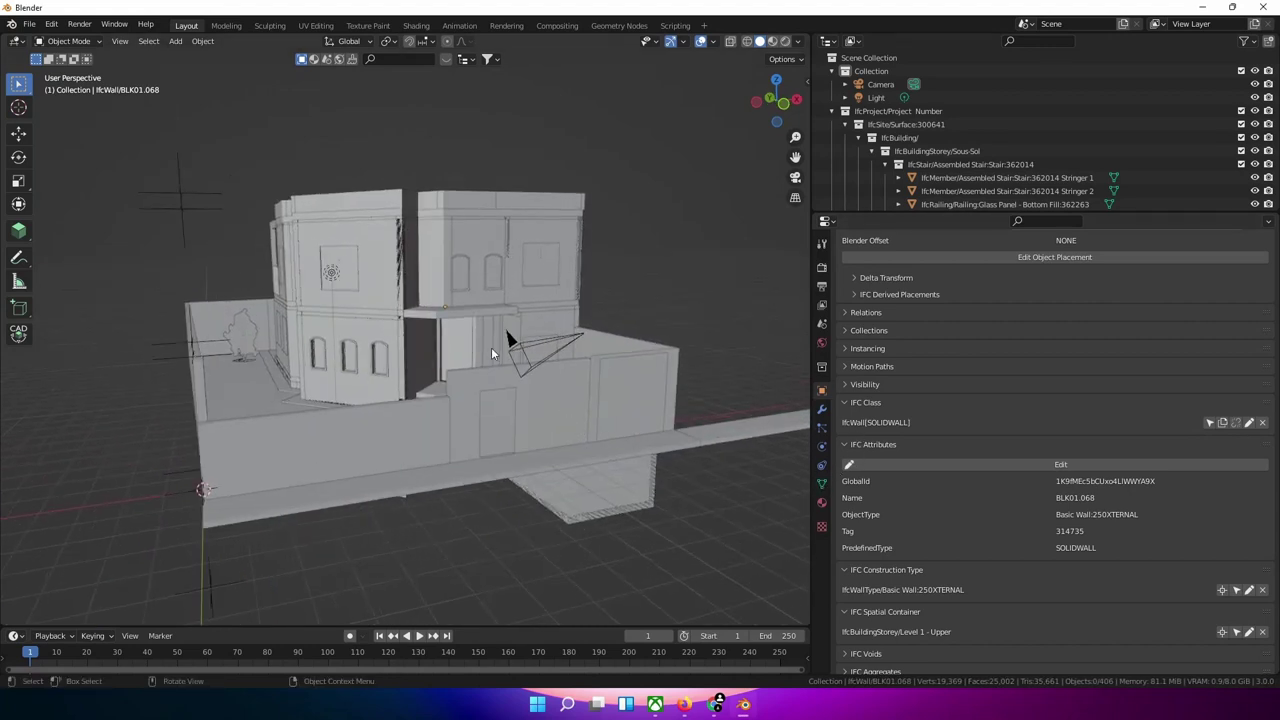
- Collapse the wall's IFC Class section and expand the IFC Search section in the scene properties
scroll(493, 342, up, 2)
click(853, 404)
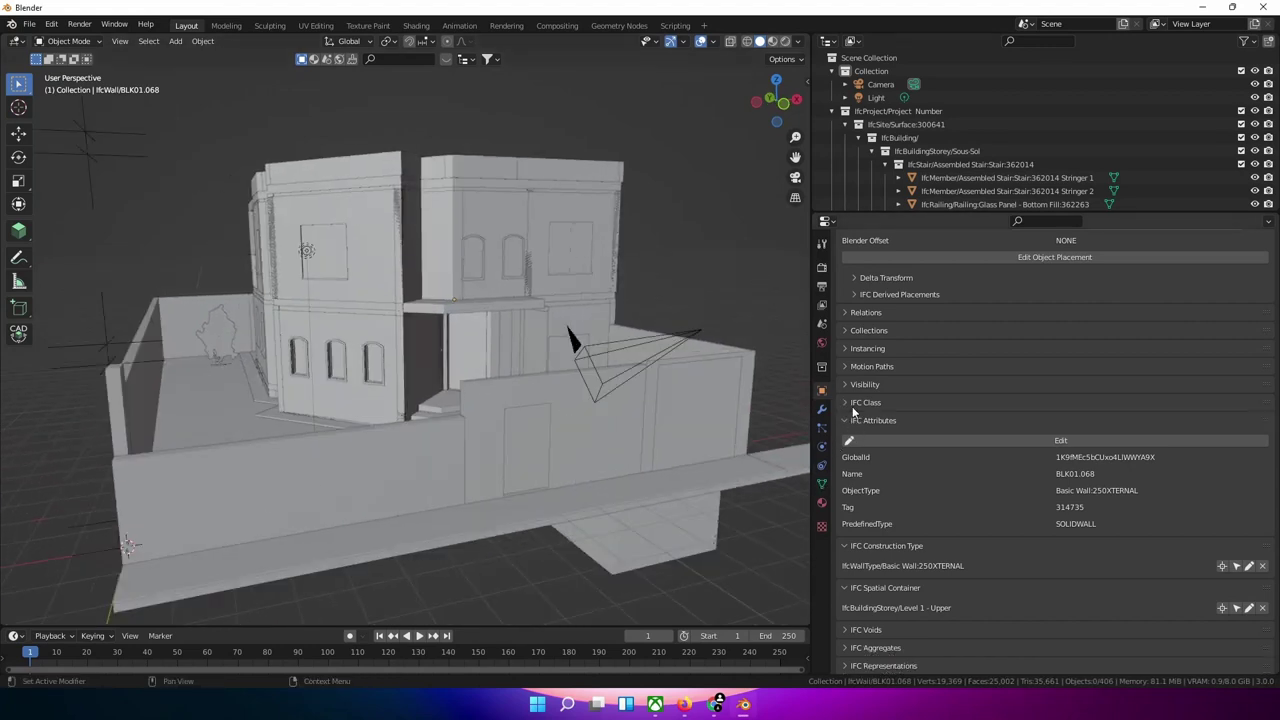
click(822, 323)
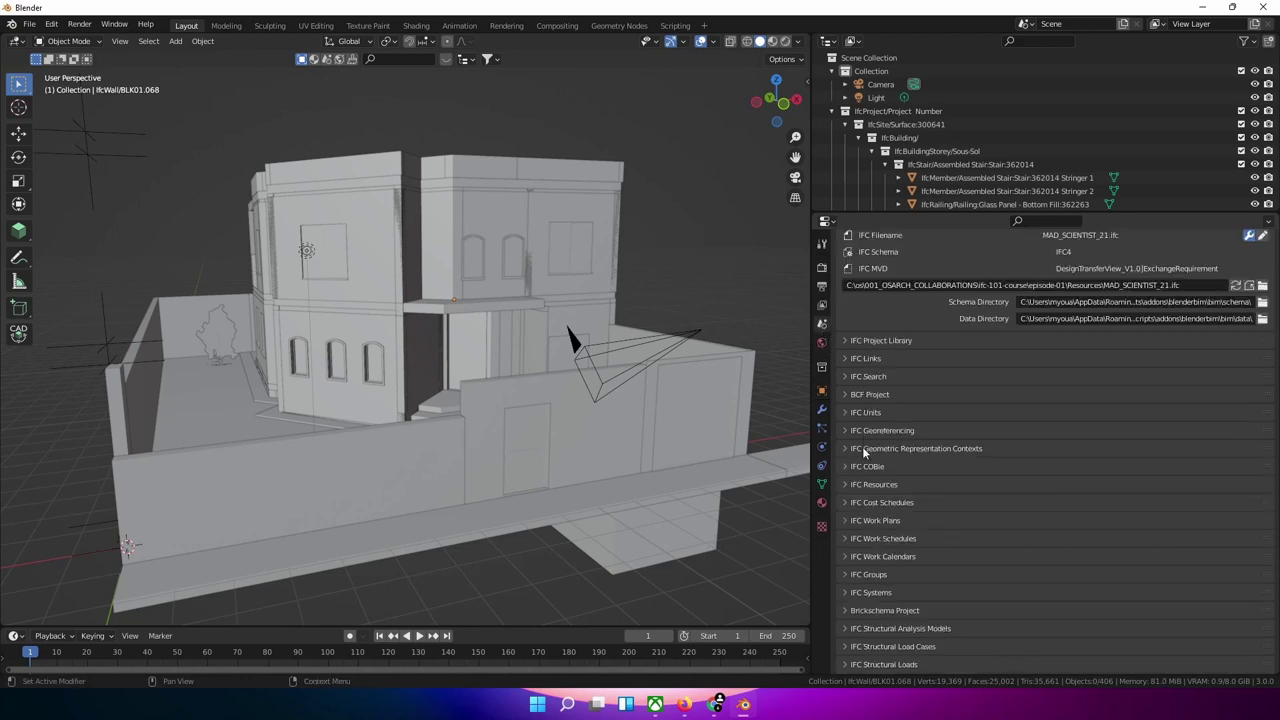
scroll(862, 447, down, 3)
scroll(858, 400, up, 2)
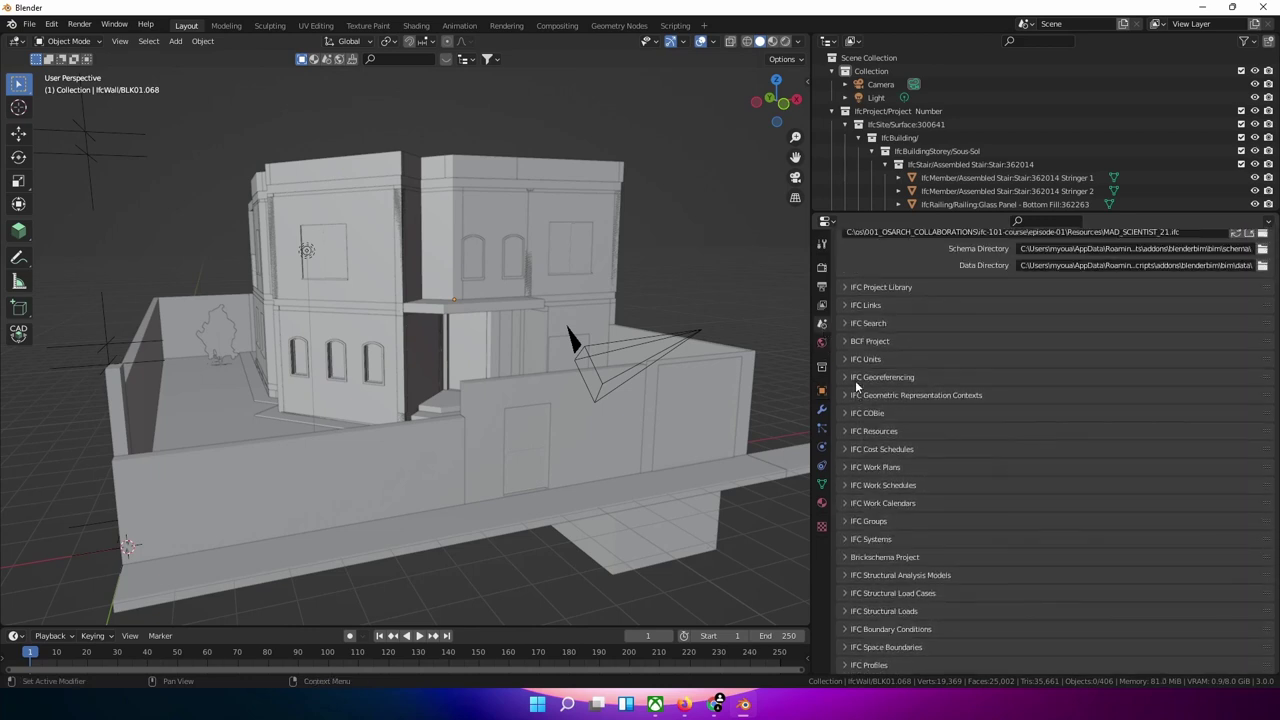
click(844, 323)
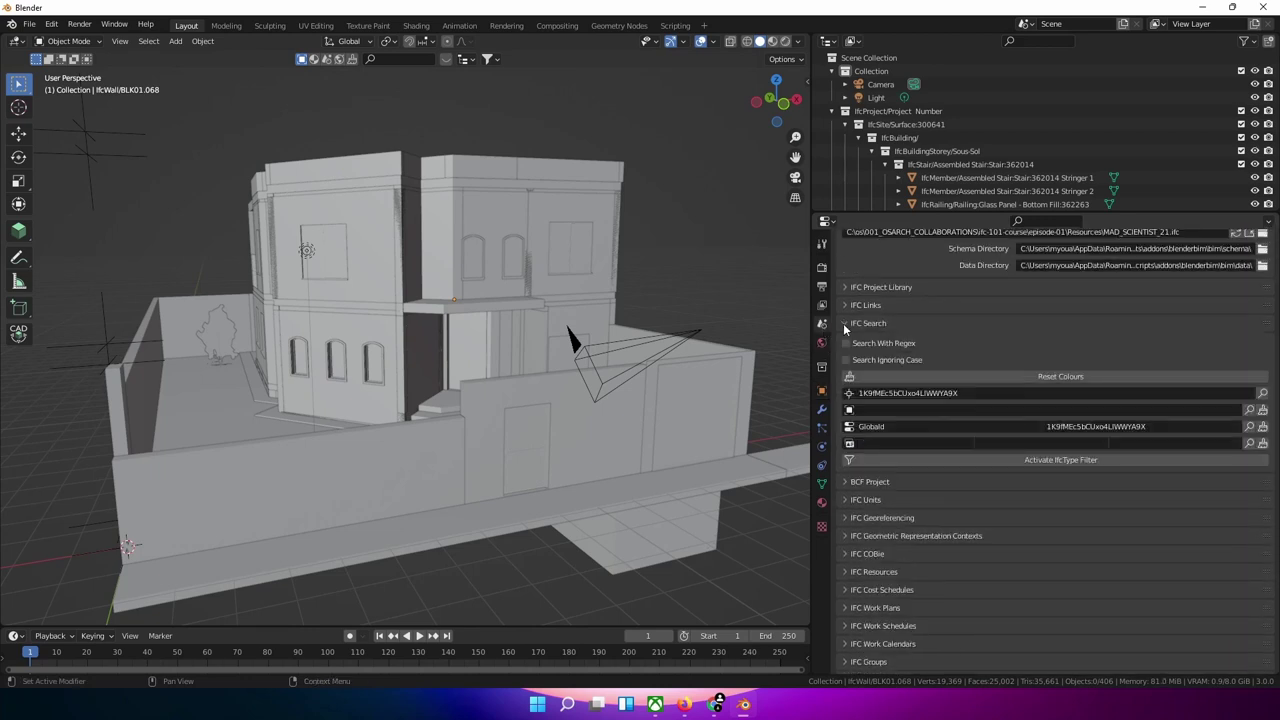
- Replace the outliner with a second properties editor, showing scene properties above and the wall's object properties below
mouse_move(815, 212)
mouse_down()
mouse_move(814, 278)
mouse_move(818, 190)
mouse_up()
click(823, 211)
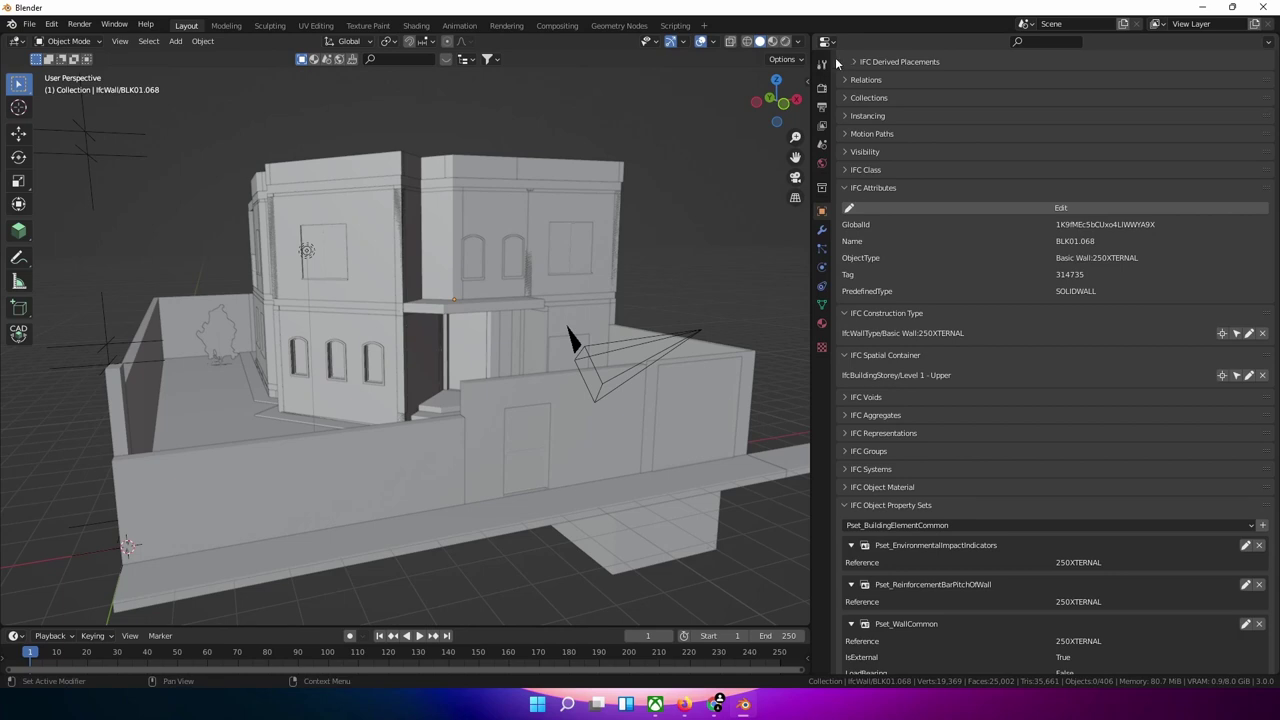
drag(813, 35, 811, 290)
scroll(913, 456, down, 4)
scroll(915, 462, down, 3)
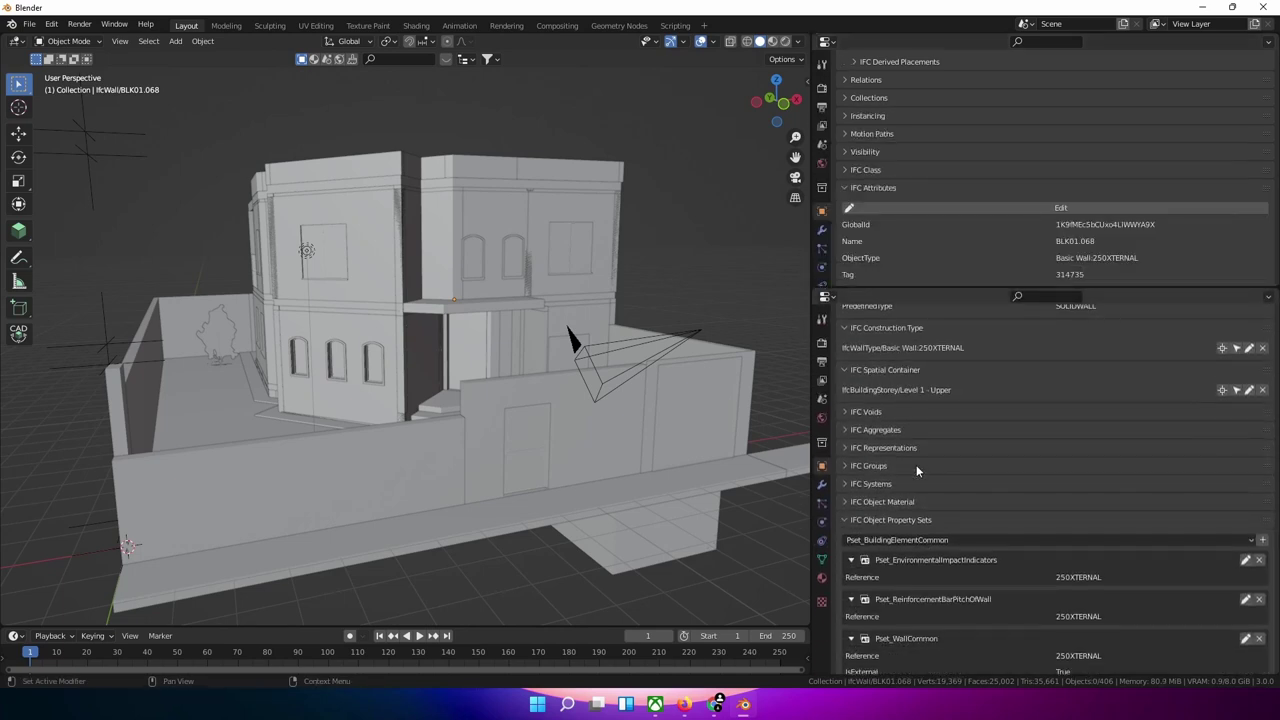
click(822, 144)
- Review the wall's IFC attributes and property sets, and select the wall matching the GlobalId in the IFC search
scroll(945, 163, down, 2)
scroll(980, 475, down, 3)
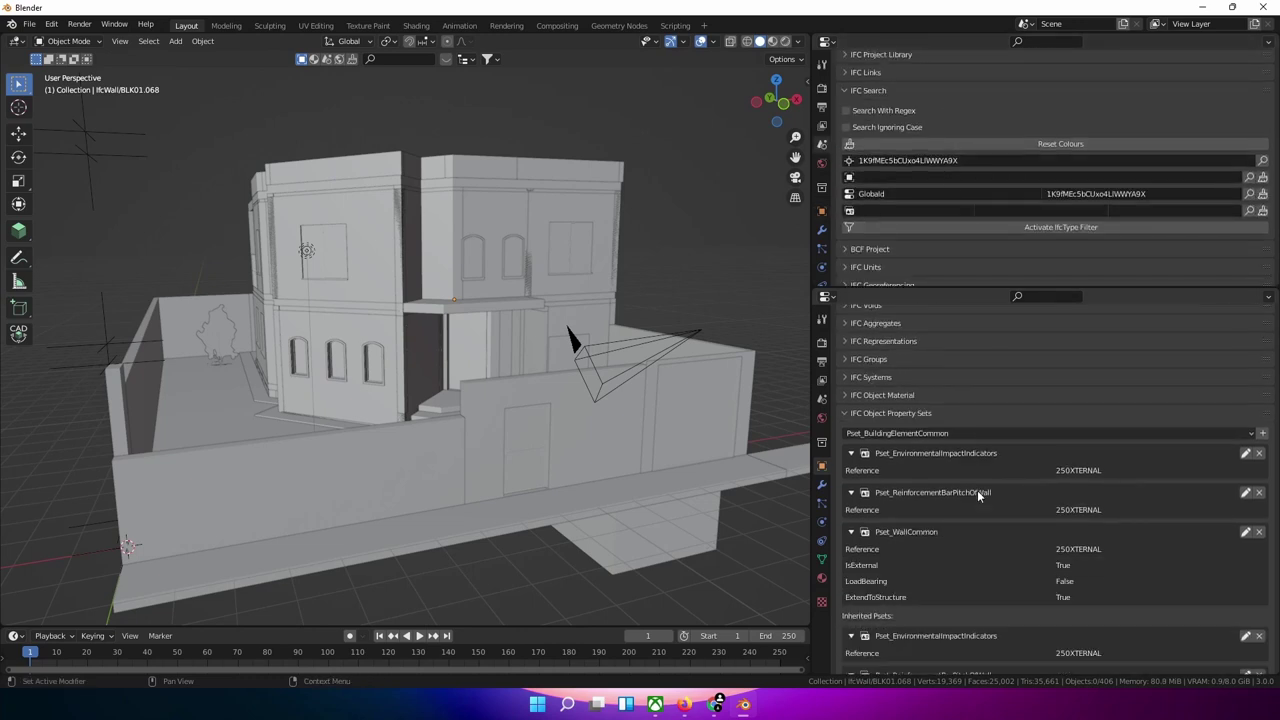
scroll(939, 502, up, 6)
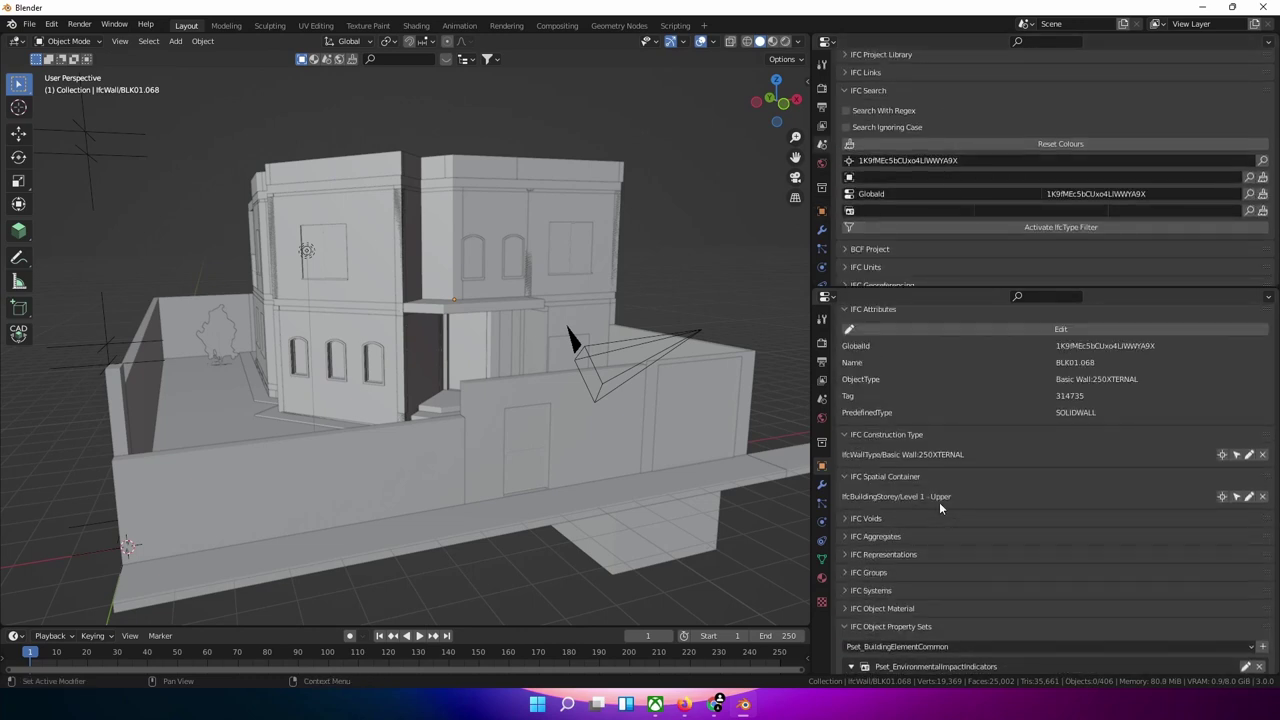
scroll(945, 482, up, 4)
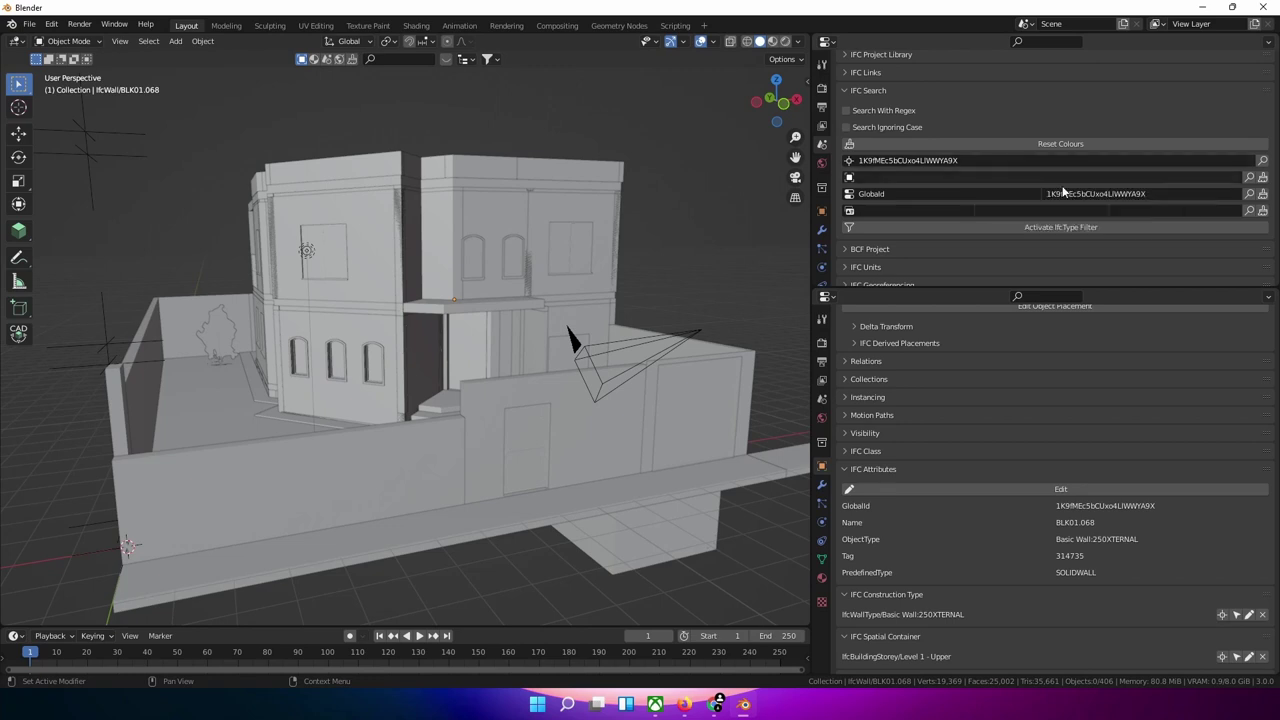
click(1262, 161)
scroll(616, 274, up, 2)
shift+middle_drag(616, 274, 576, 323)
- Clear the GlobalId search, enter IfcWall as the class filter and deselect the wall
click(990, 161)
key(BackSpace)
click(907, 180)
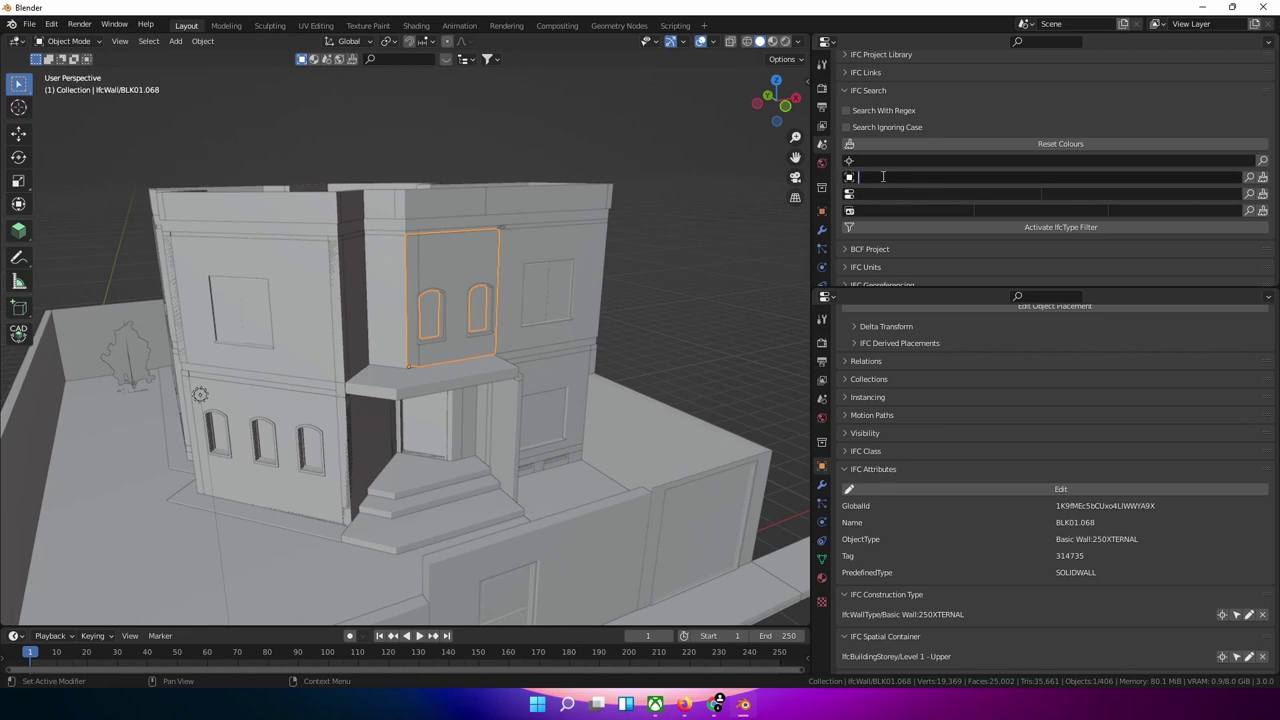
text(IfcWall)
click(731, 254)
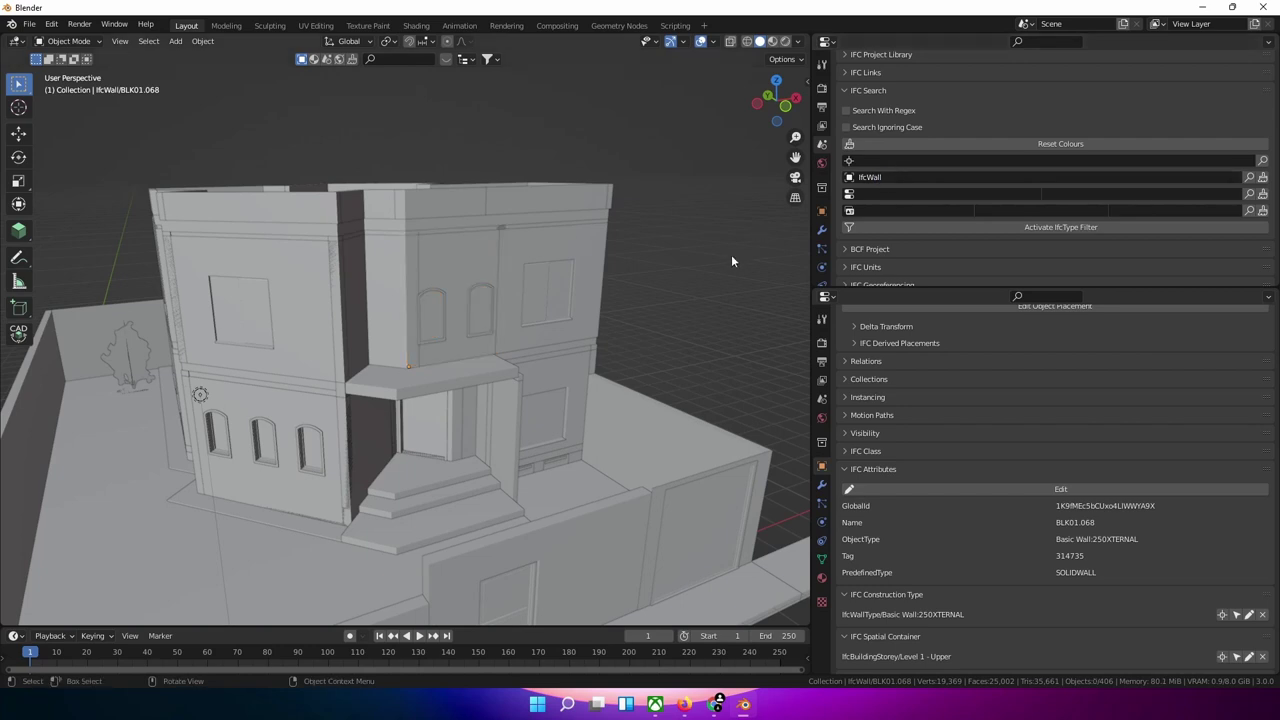
- Clear the IfcWindow class filter from the IFC search
click(940, 176)
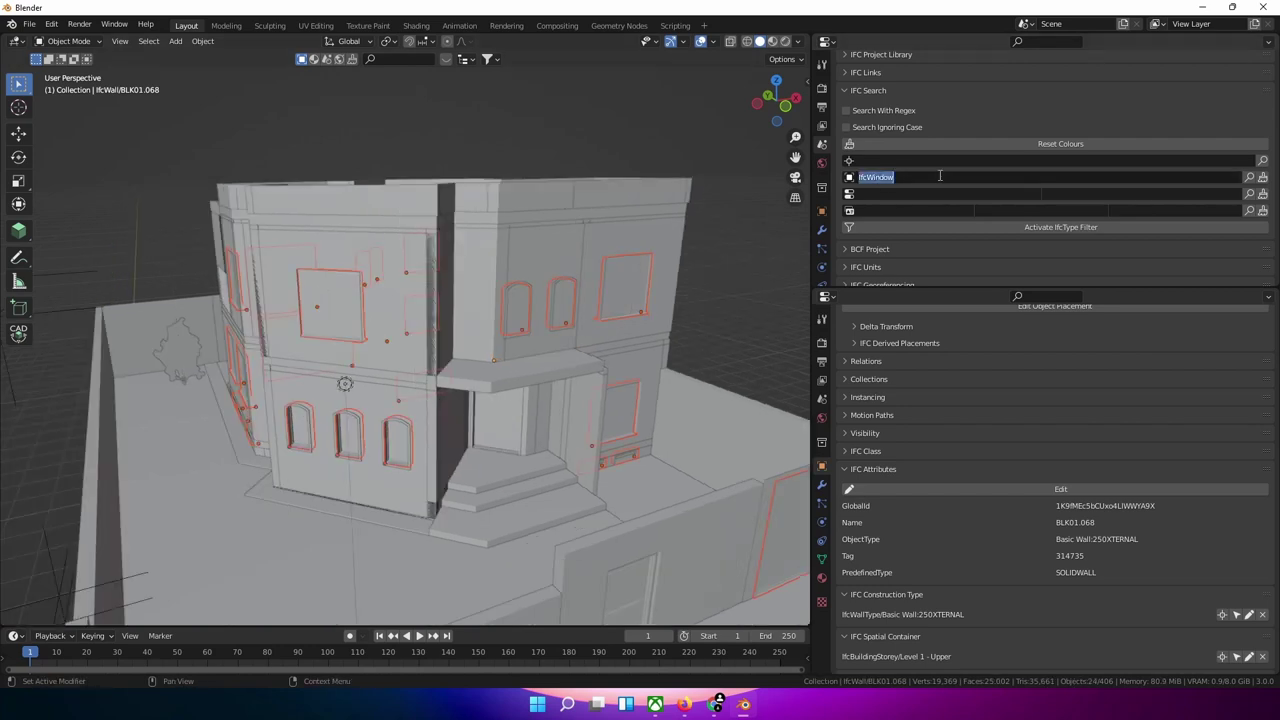
key(BackSpace)
key(Return)
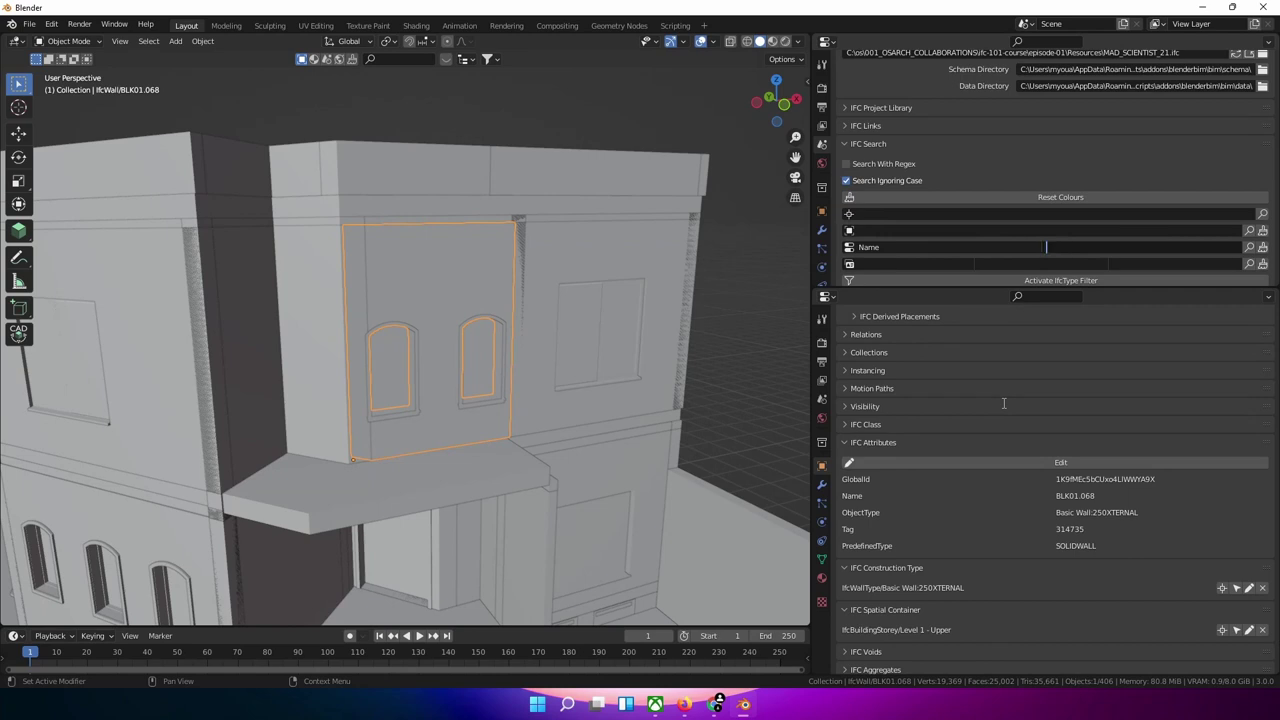
- Select all elements whose PredefinedType attribute is SOLIDWALL using the IFC attribute search
text(F)
text(redefinedType)
key(ctrl+a)
key(BackSpace)
click(895, 248)
key(ctrl+v)
click(1079, 249)
text(SOLIDWALL)
key(Return)
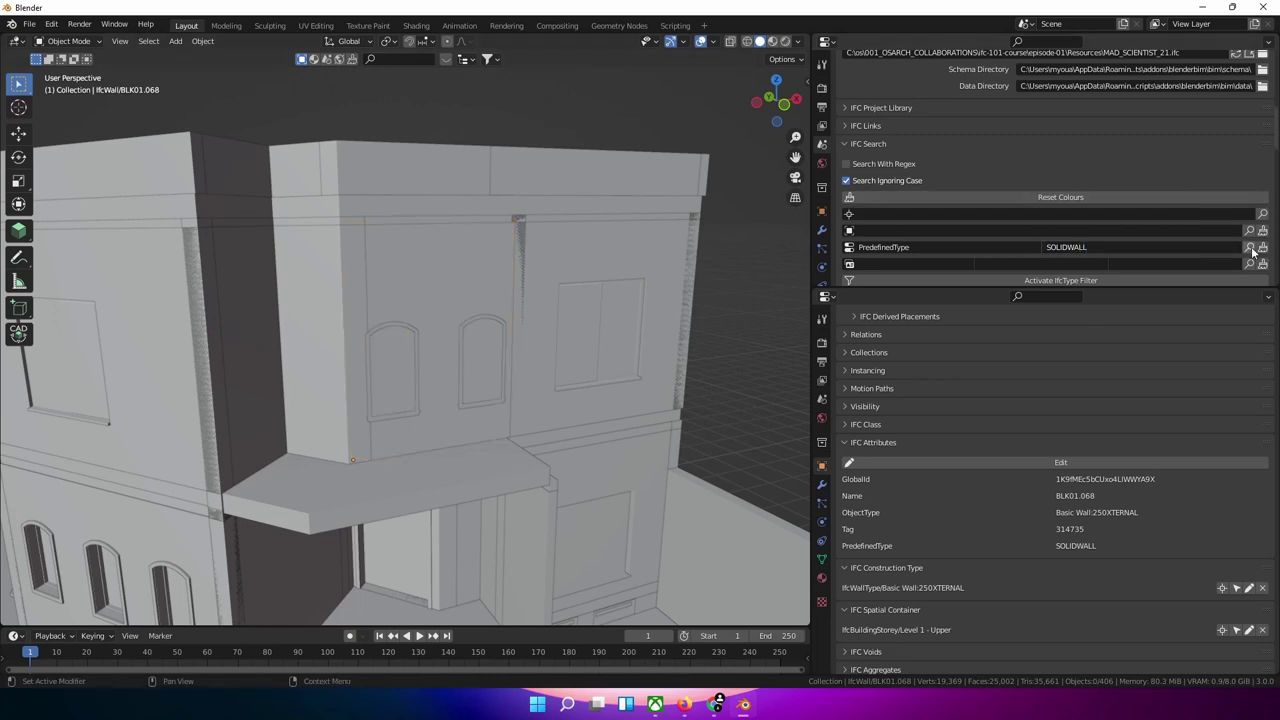
click(1249, 247)
- Isolate the selected solid walls in local view, and return to the full model
scroll(392, 298, down, 2)
middle_drag(392, 298, 468, 317)
key(slash)
key(slash)
- Select the upper-storey wall with the rectangular window, clear the attribute filter and show the wall's property sets
click(606, 298)
click(950, 247)
key(BackSpace)
key(Return)
scroll(1042, 518, down, 10)
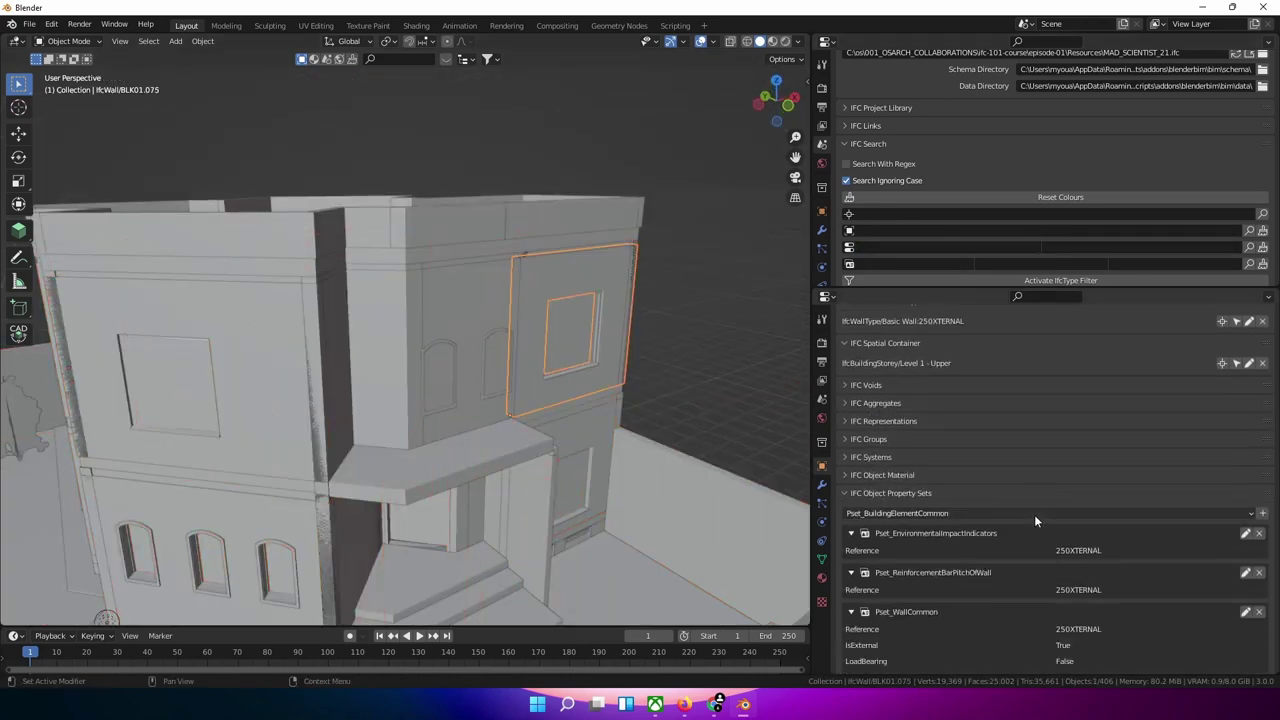
scroll(1003, 497, down, 3)
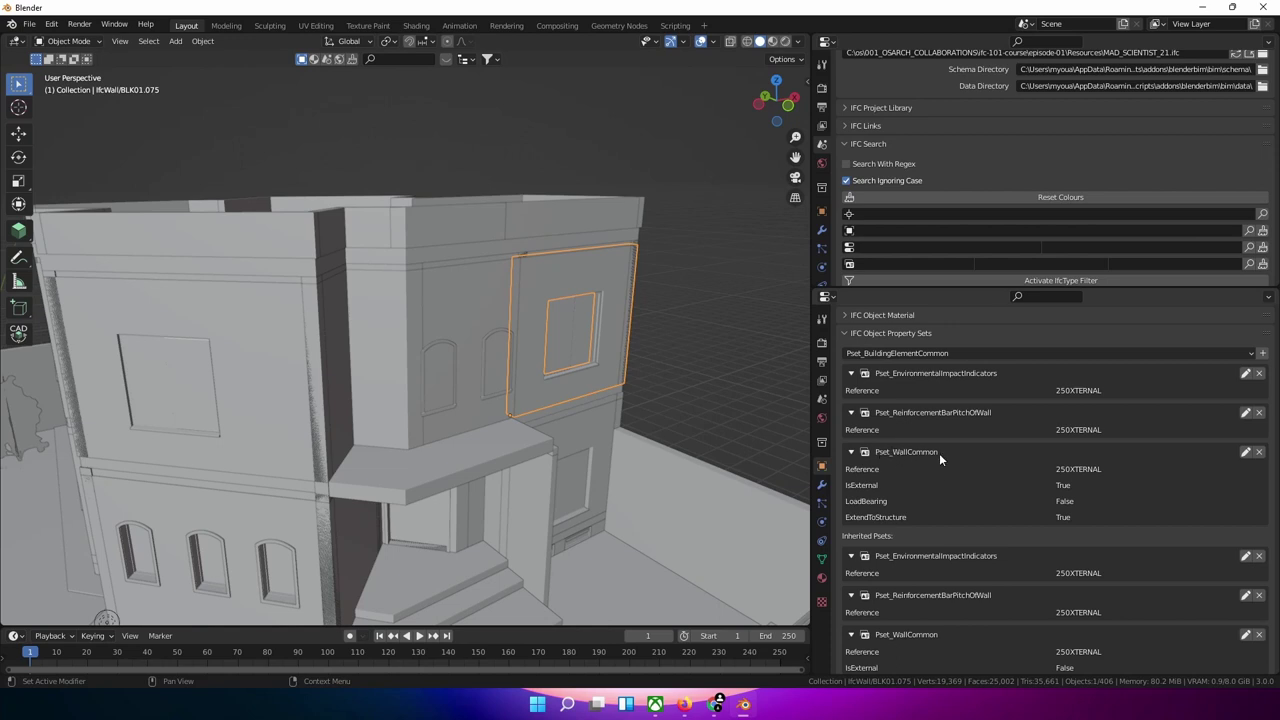
scroll(949, 452, up, 1)
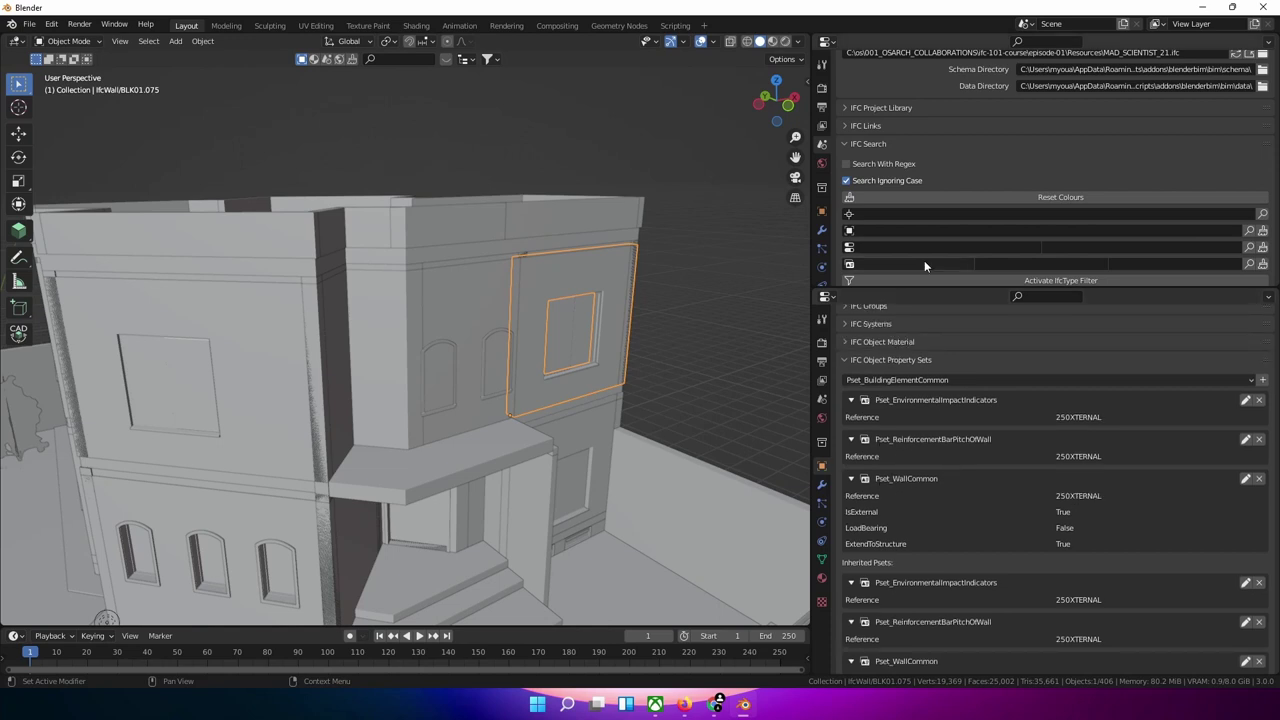
- Select all elements whose IsExternal property in Pset_WallCommon is True using the IFC property search
click(935, 263)
text(Ise)
text(t_w)
text(_WallCommon)
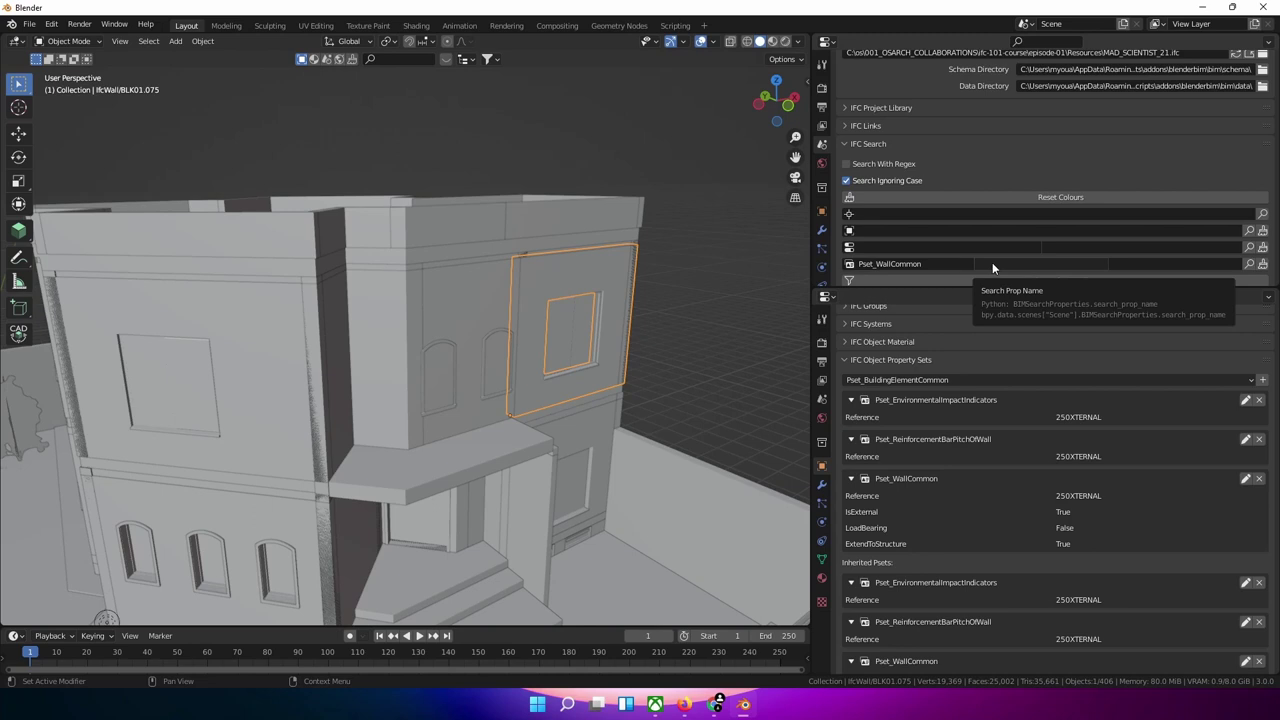
click(992, 264)
text(IsExternal)
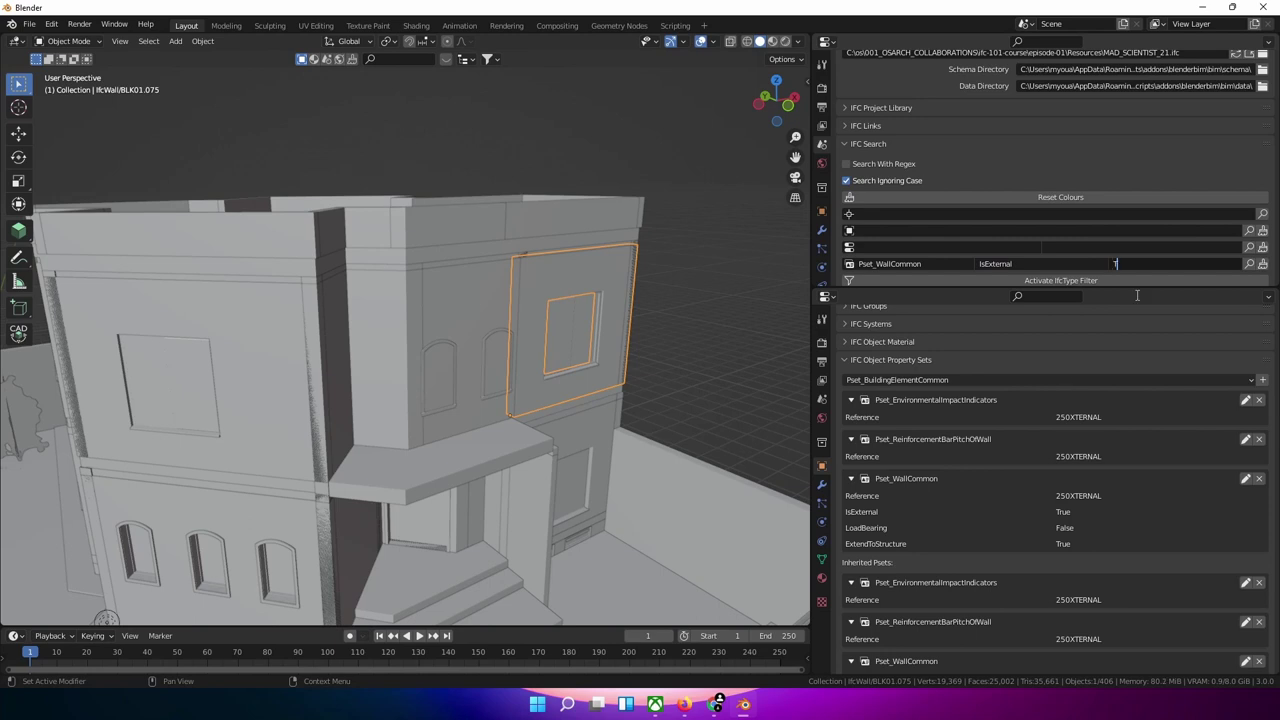
key(Return)
click(1250, 264)
- Isolate the selected external walls in local view to inspect them, and restore the full model
scroll(605, 254, down, 6)
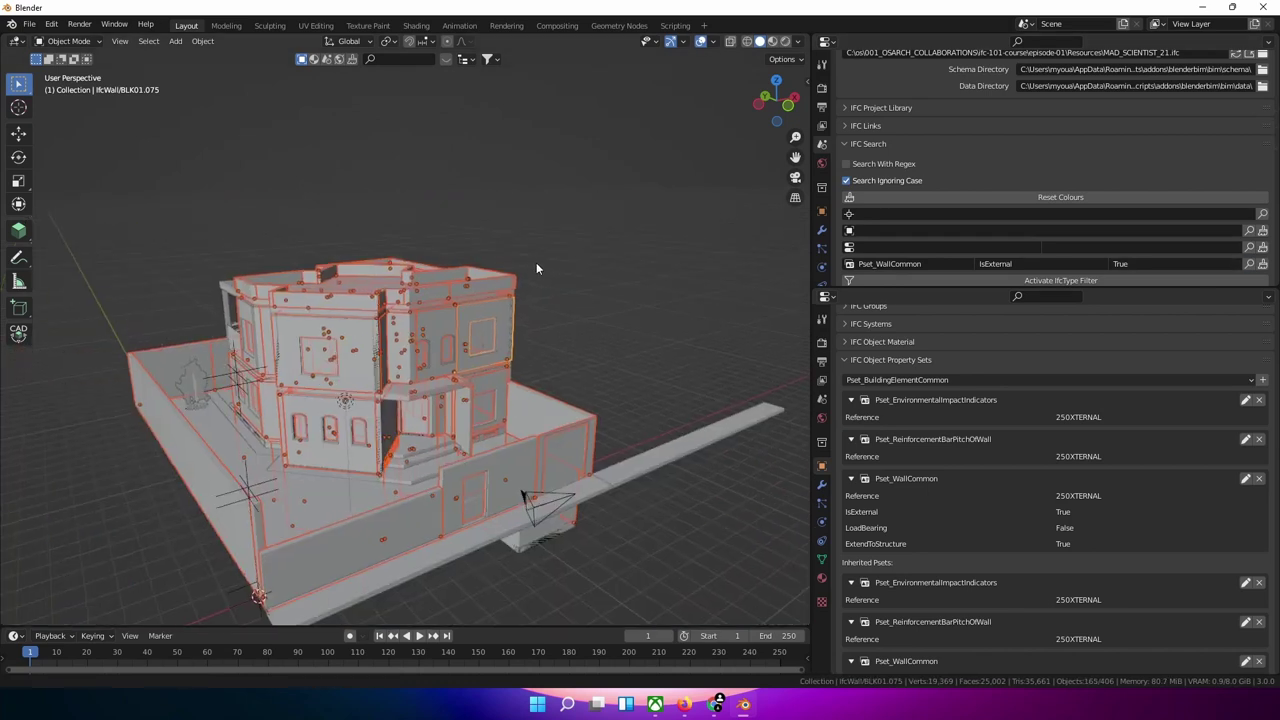
key(KP_Divide)
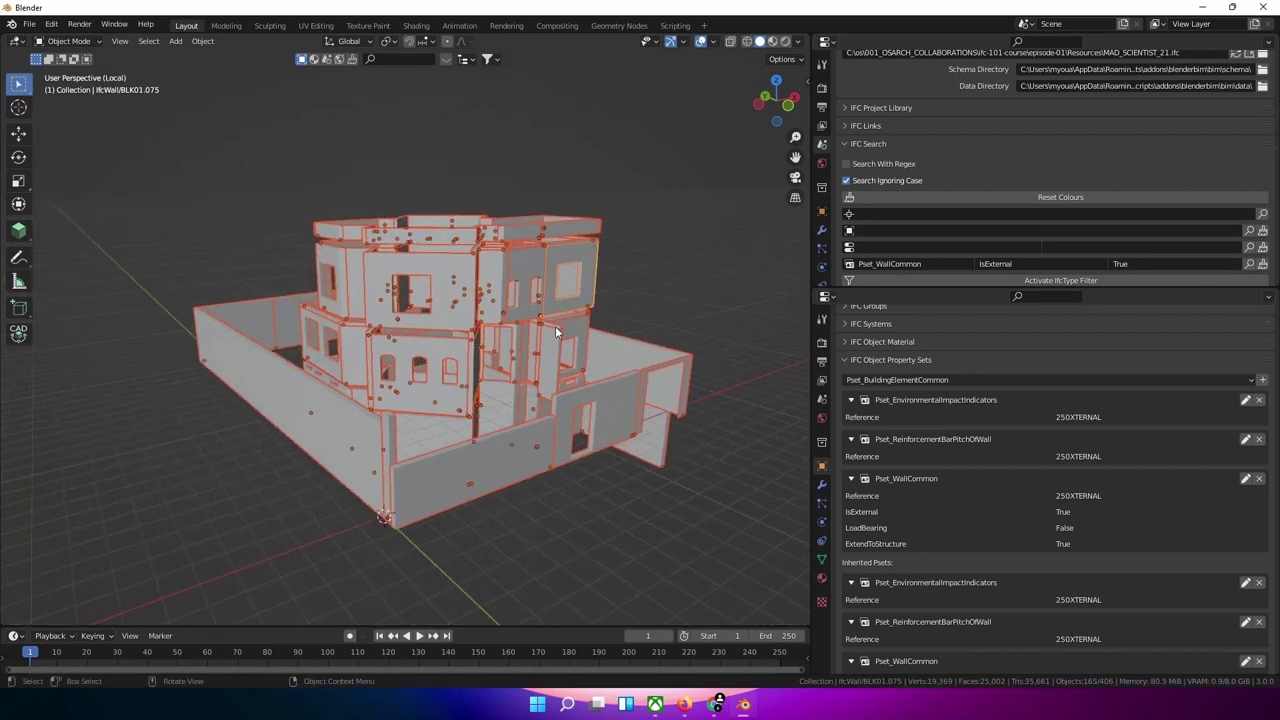
middle_drag(556, 331, 514, 381)
key(KP_Divide)
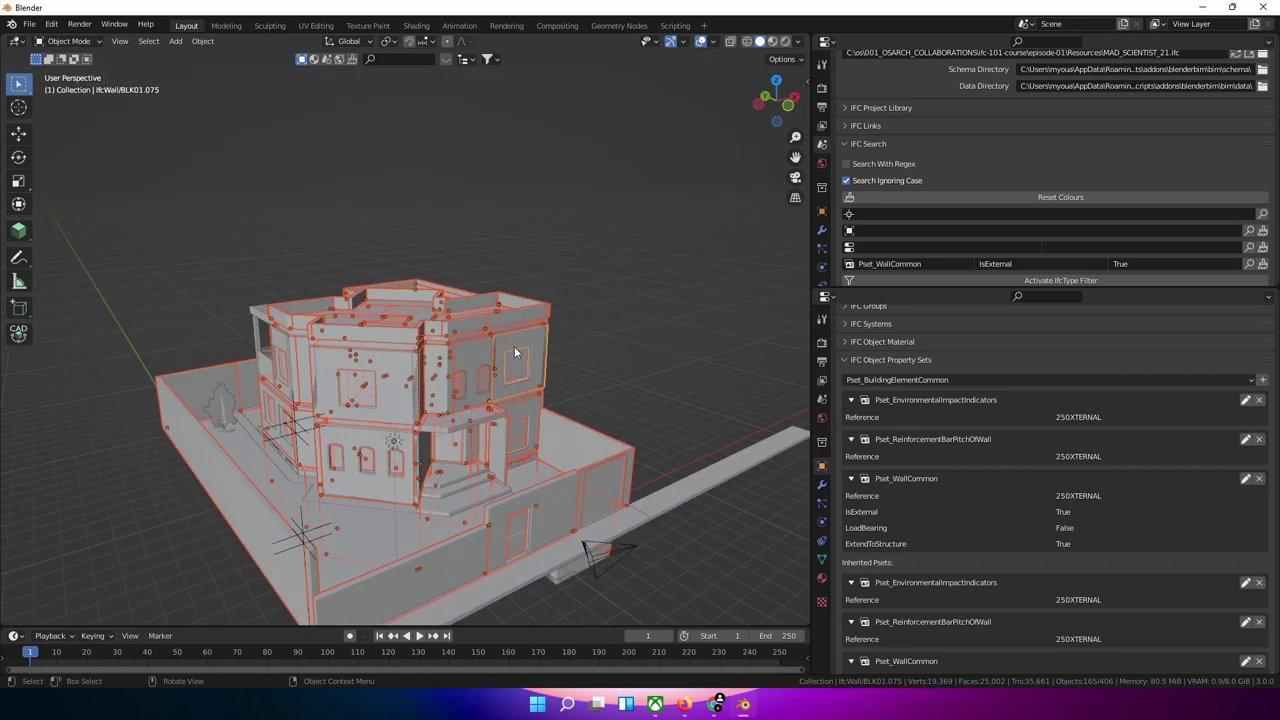
middle_drag(495, 301, 404, 343)
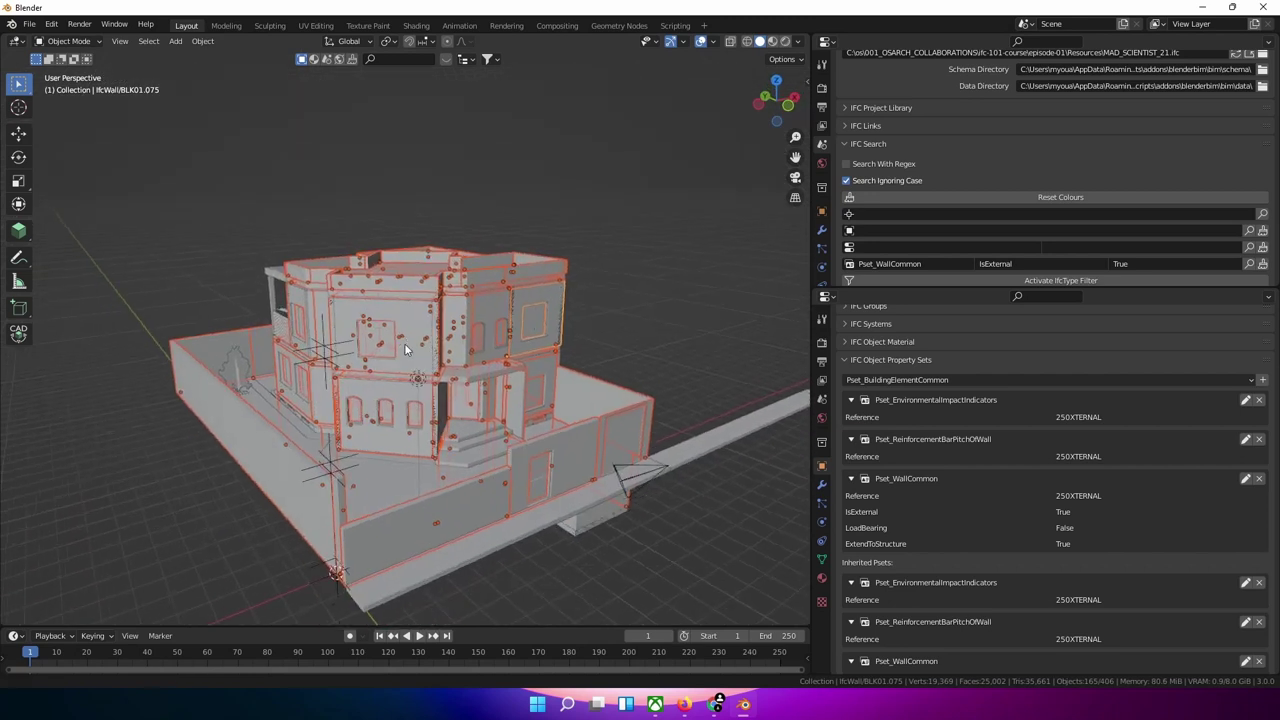
- Colour the elements by their IsExternal property, and apply a yellow-orange override colour to the selected external walls
click(1262, 265)
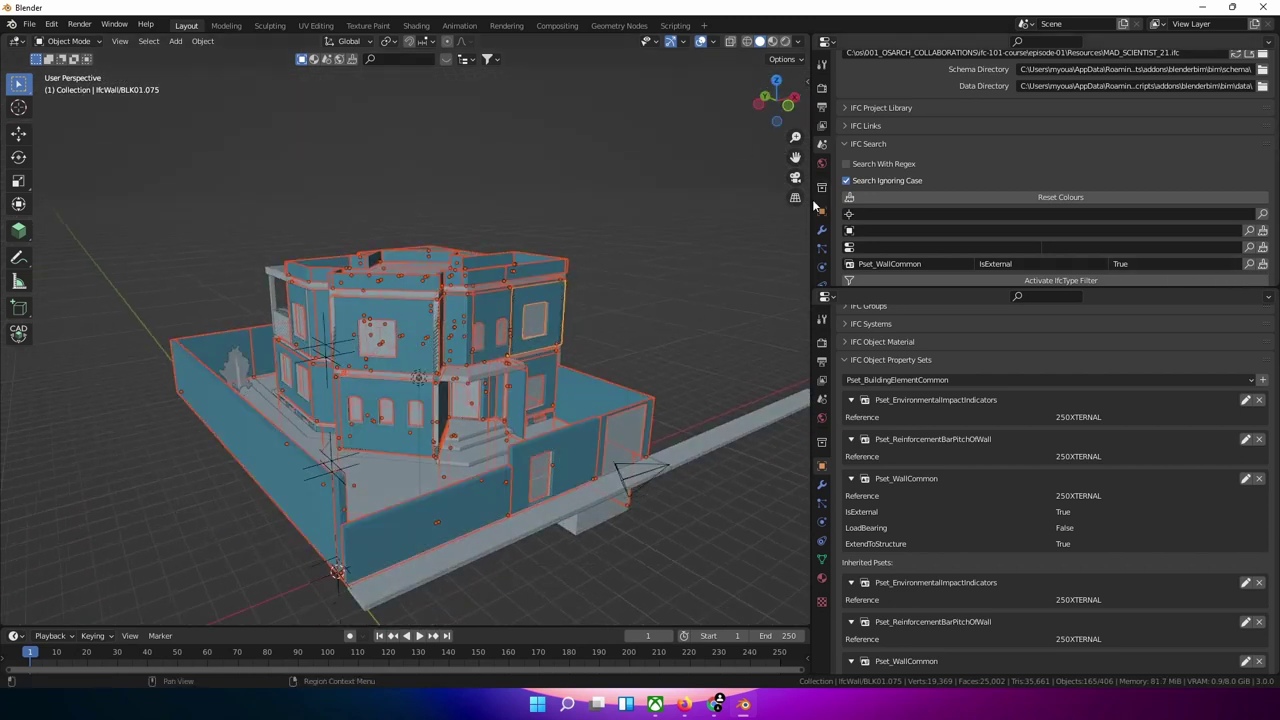
key(n)
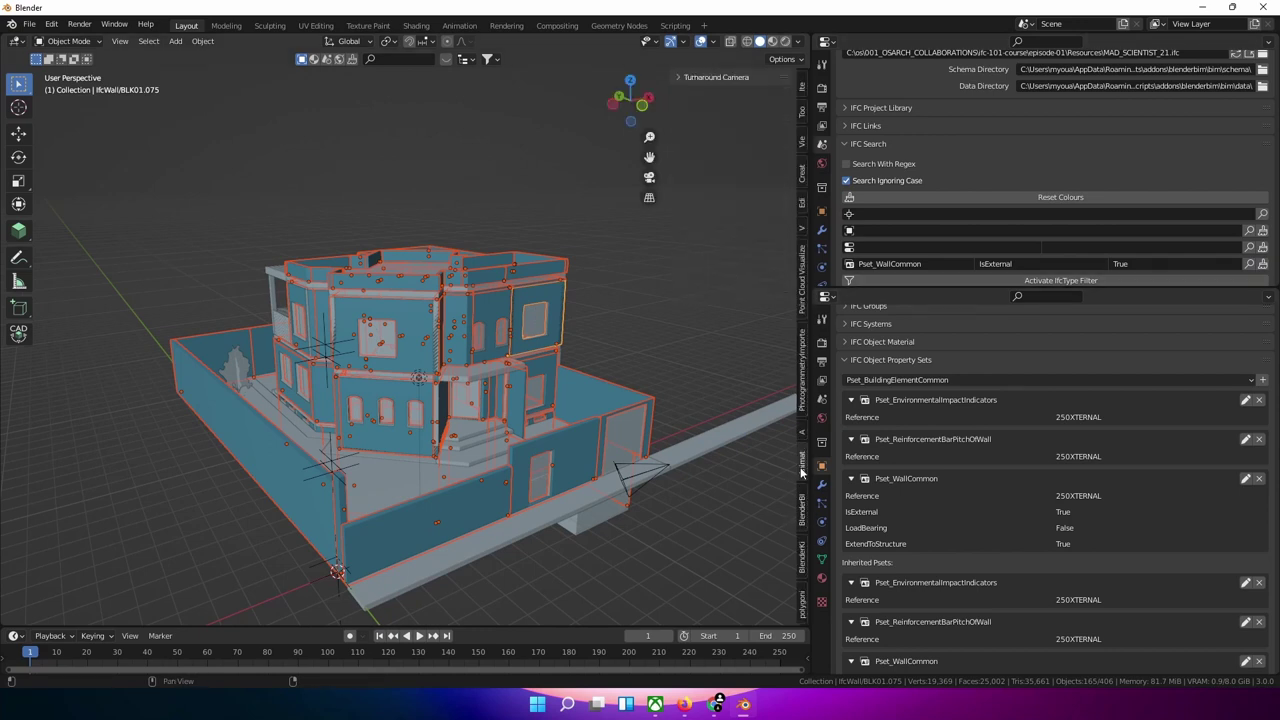
click(690, 132)
click(690, 132)
click(714, 151)
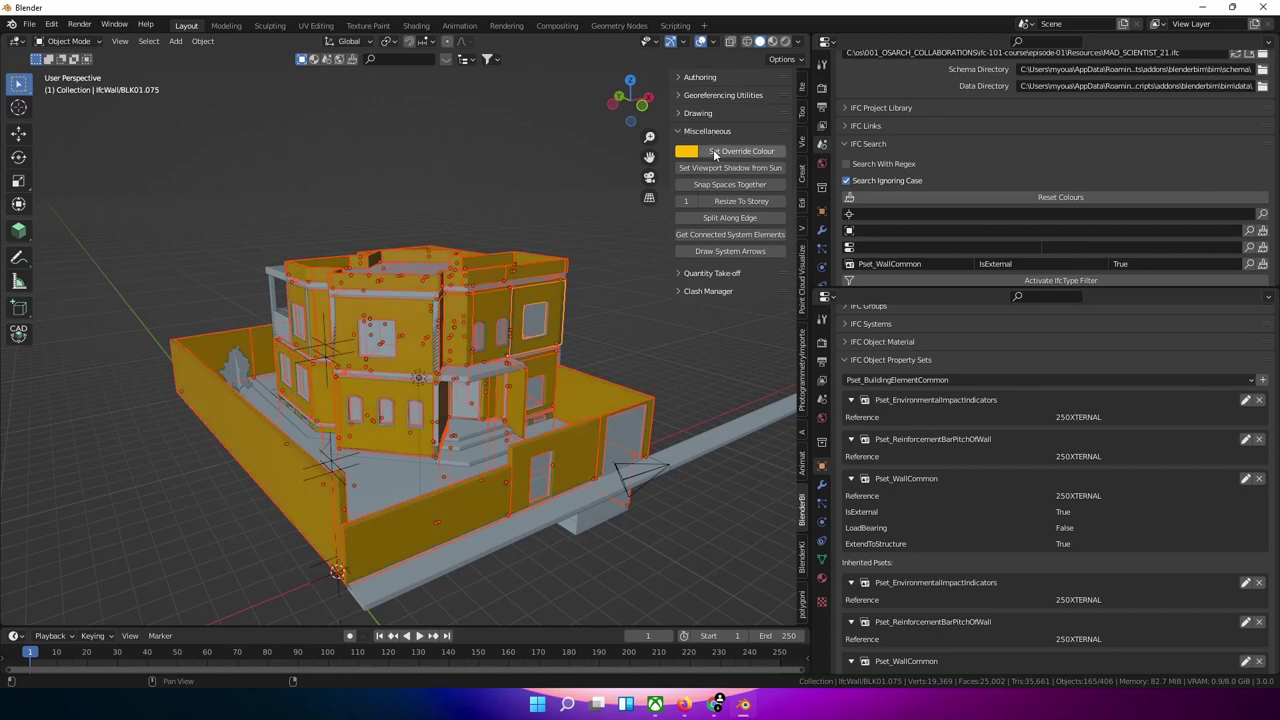
scroll(405, 310, up, 5)
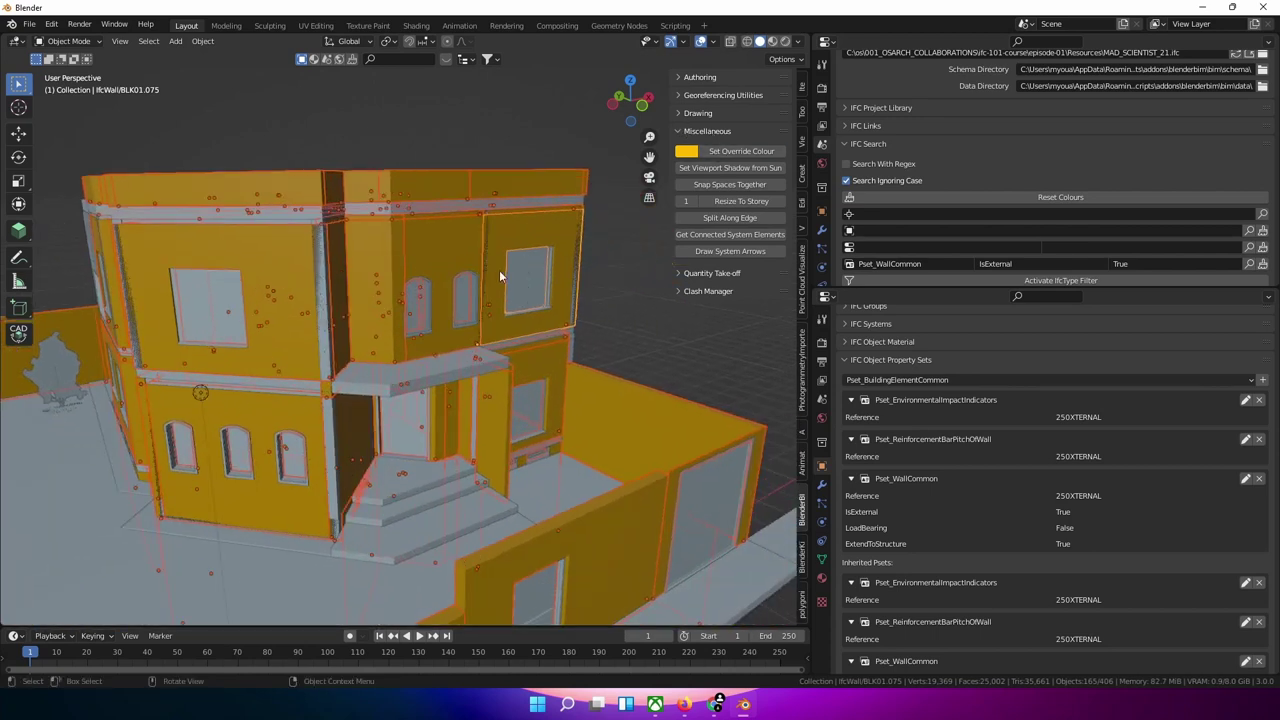
- Deselect the walls and select all IfcSlab elements with the IFC class search
click(968, 232)
text(IfcSlab)
key(Return)
click(762, 374)
click(1248, 231)
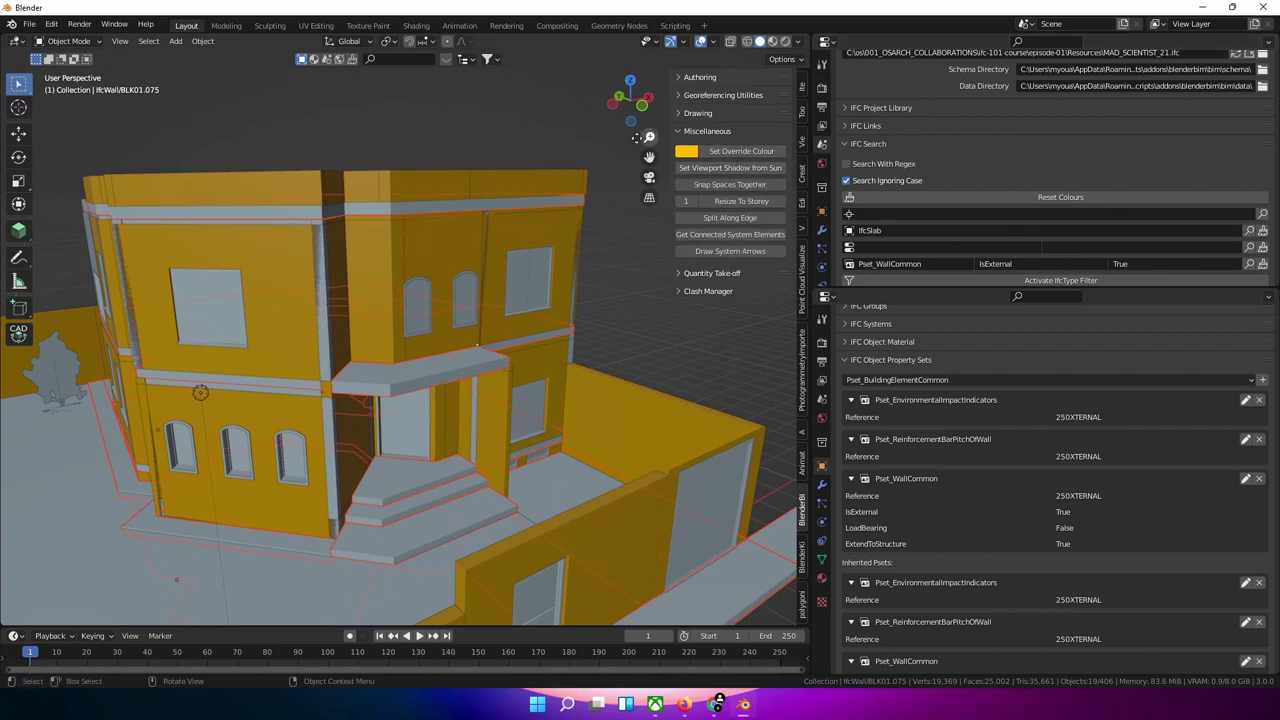
- Apply a bright green override colour to the selected slabs and deselect them
click(688, 152)
click(711, 172)
click(752, 150)
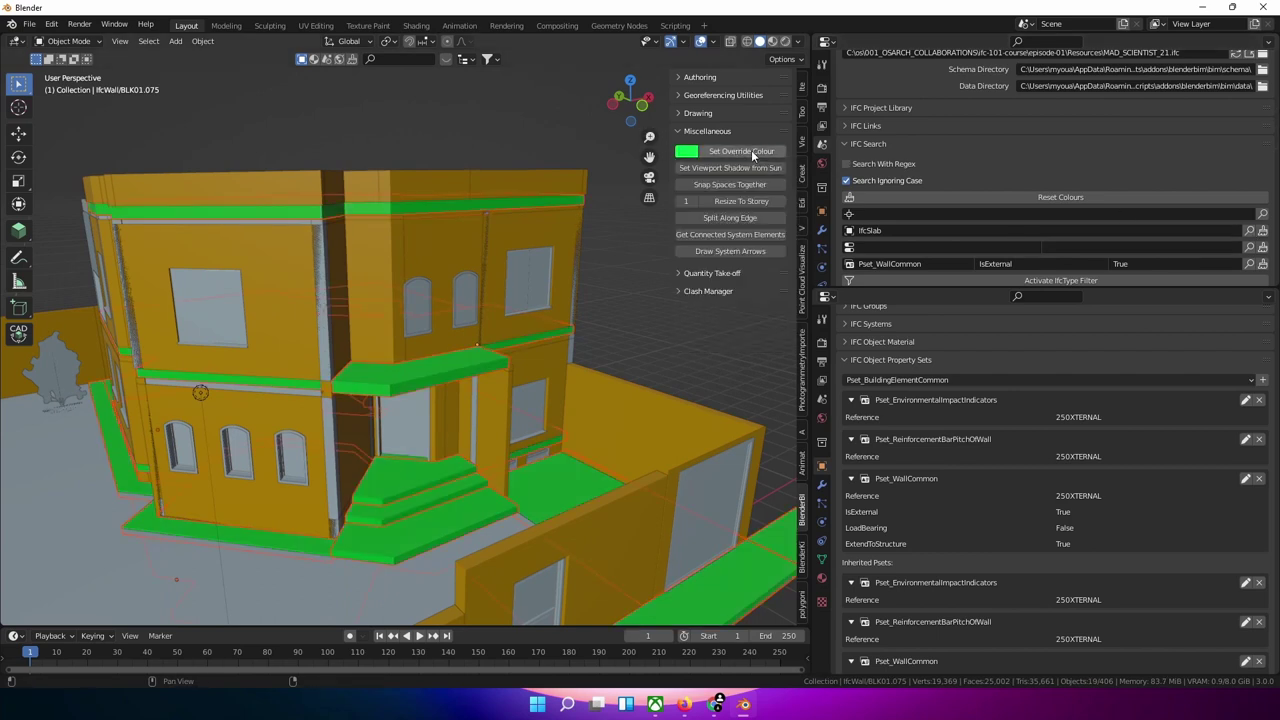
click(640, 292)
middle_drag(640, 292, 564, 314)
middle_drag(389, 408, 398, 447)
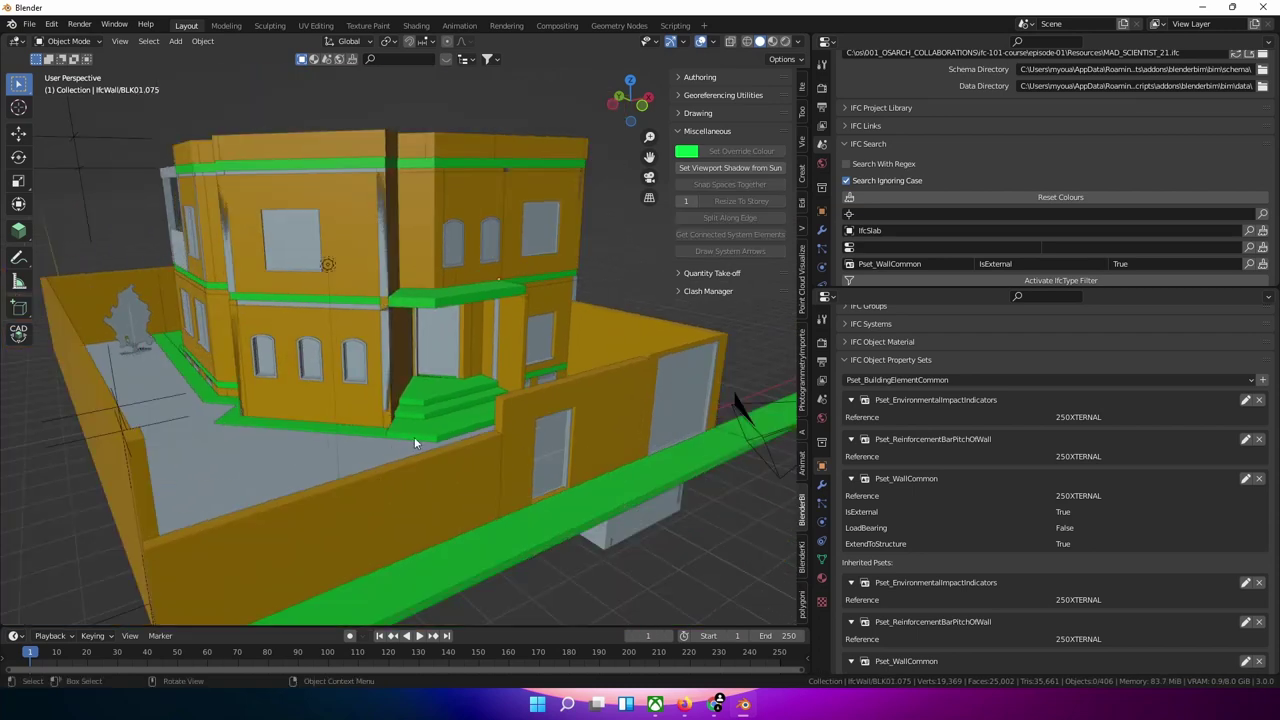
- Select the ground surface to check its IFC class and property sets, and deselect it
click(305, 462)
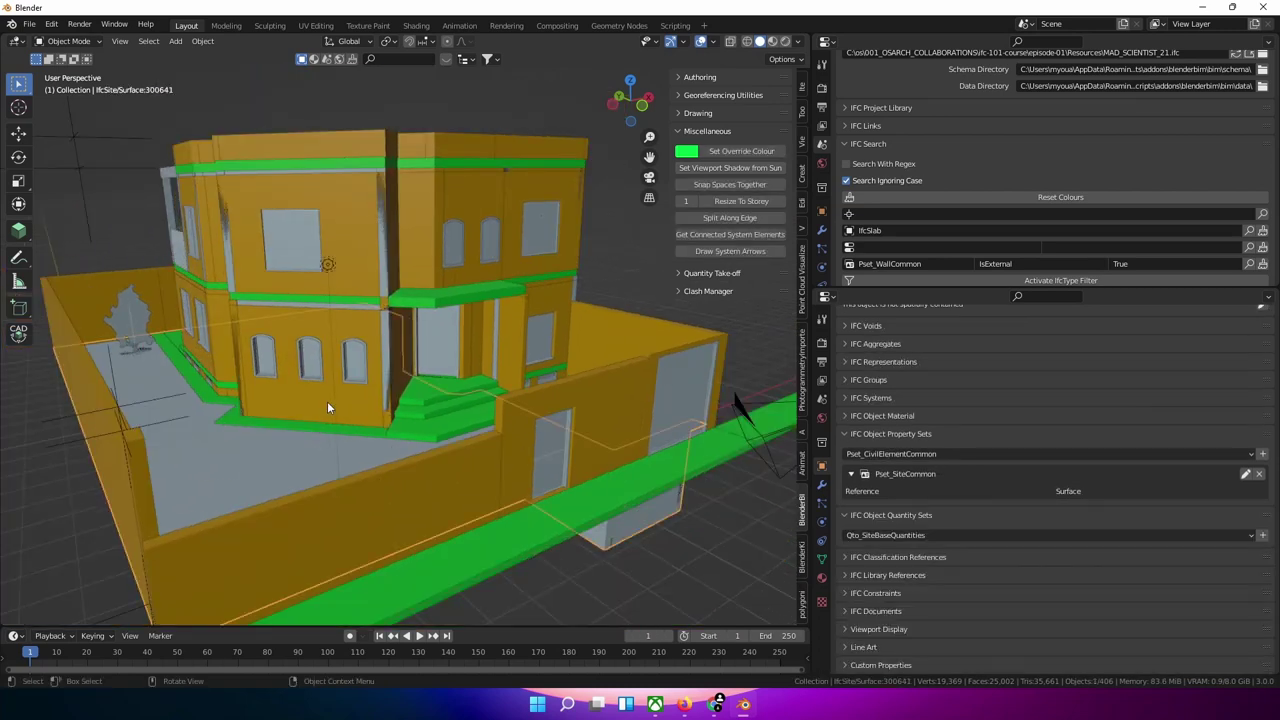
middle_drag(461, 332, 442, 334)
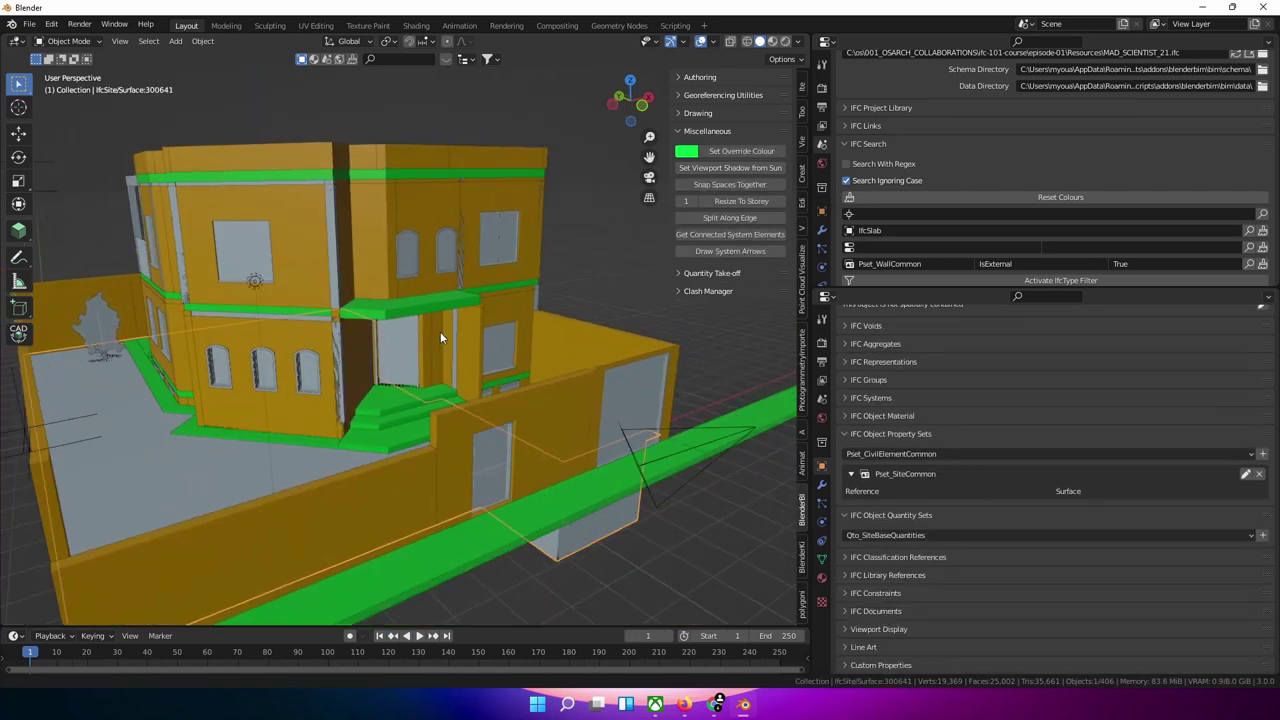
click(594, 250)
- Select all IfcBuildingElementProxy elements with the IFC class search
click(900, 229)
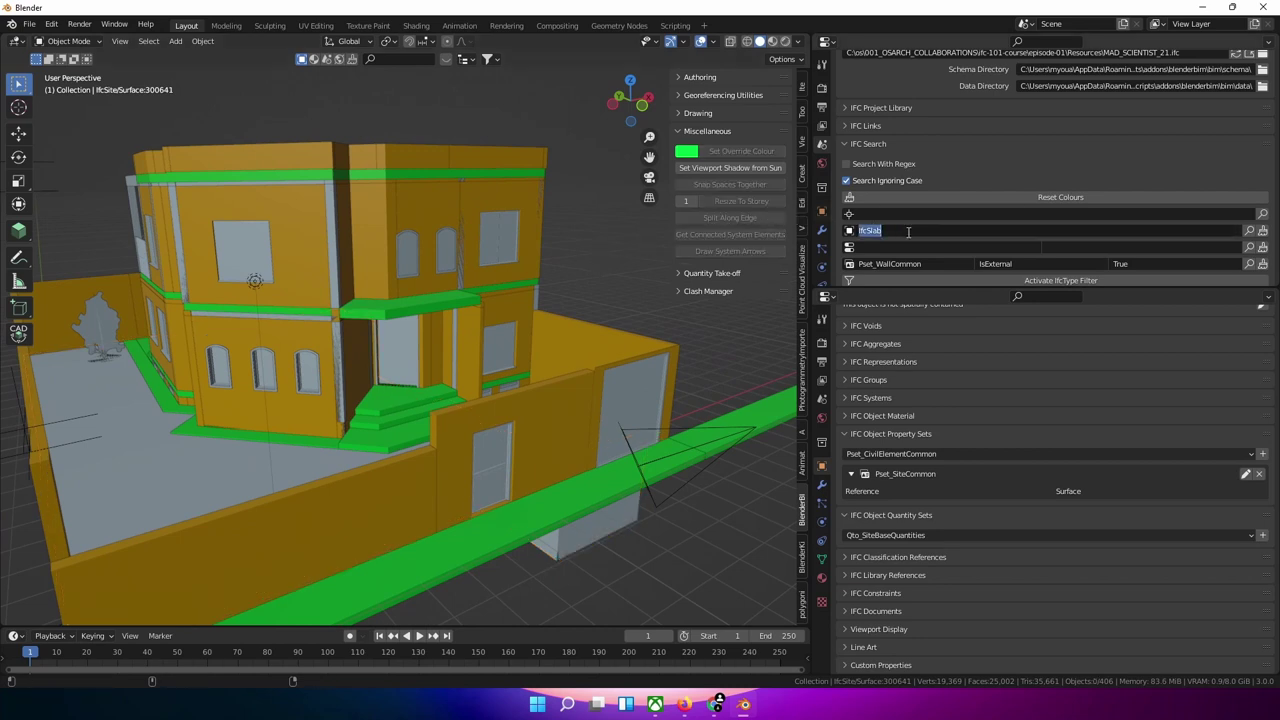
text(IfcBuildingElementPr)
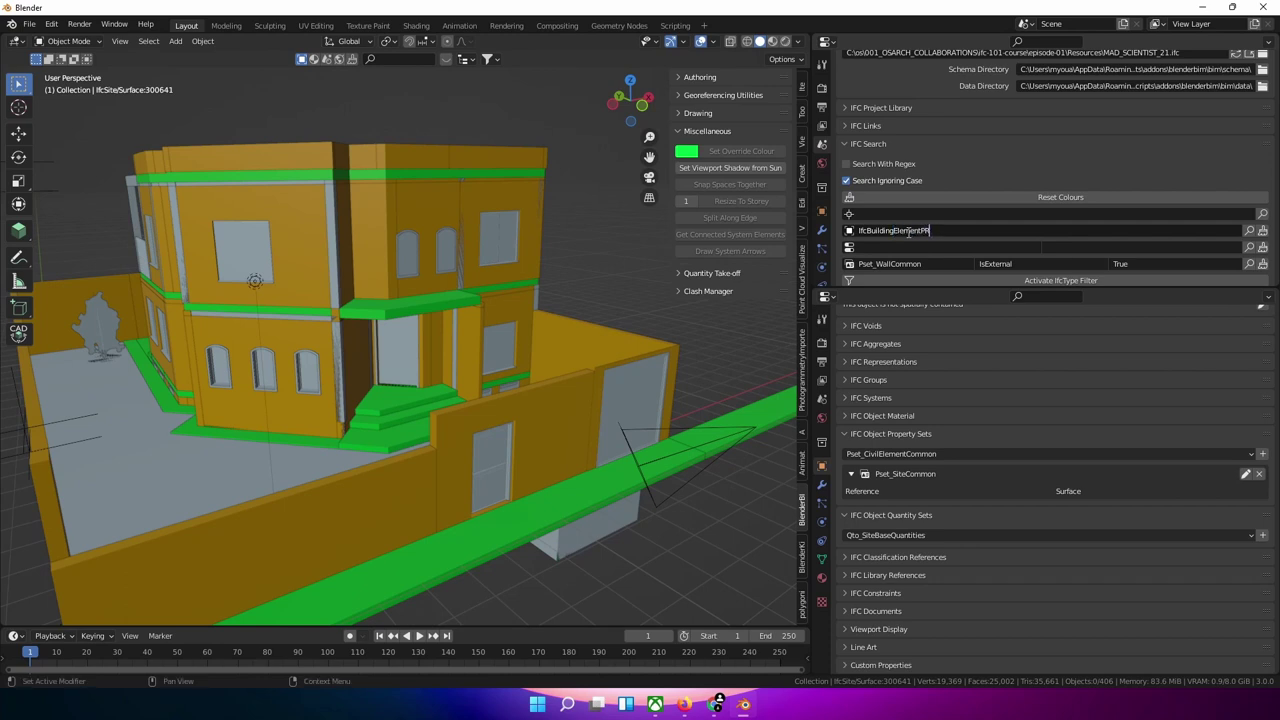
text(oxy)
key(Return)
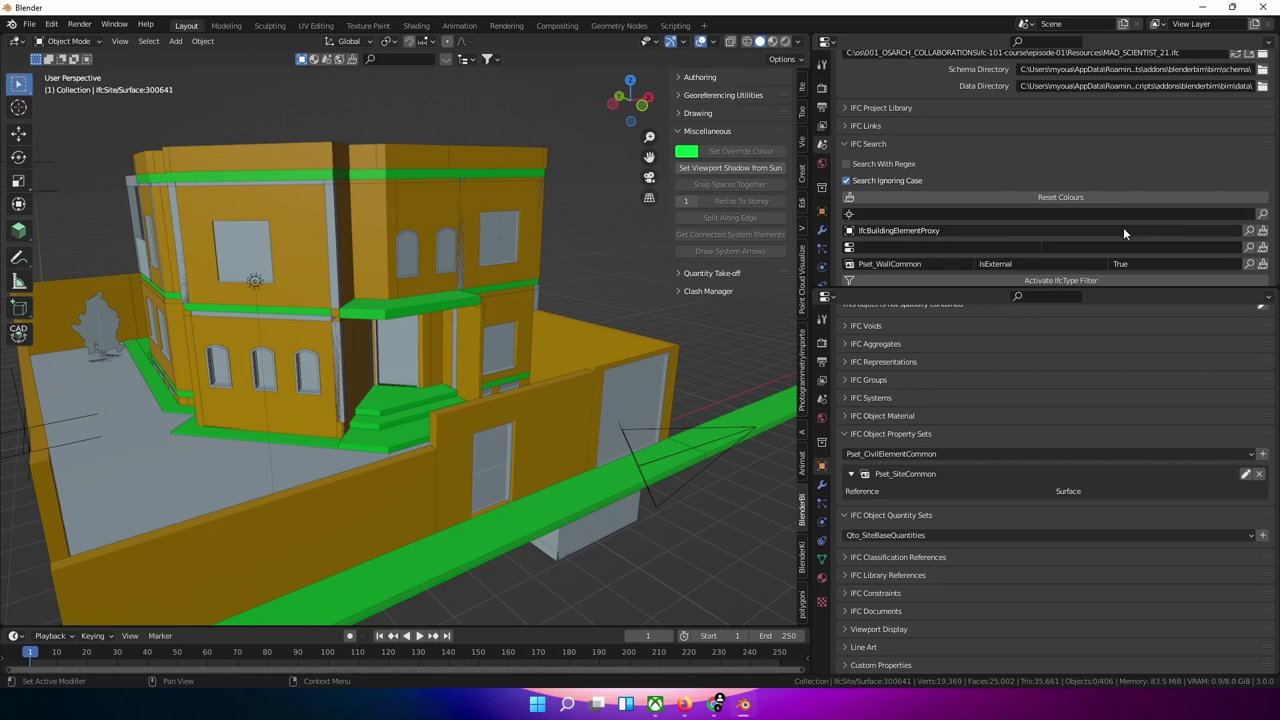
click(1248, 232)
- Apply a red override colour to the selected building element proxies and deselect them
click(683, 153)
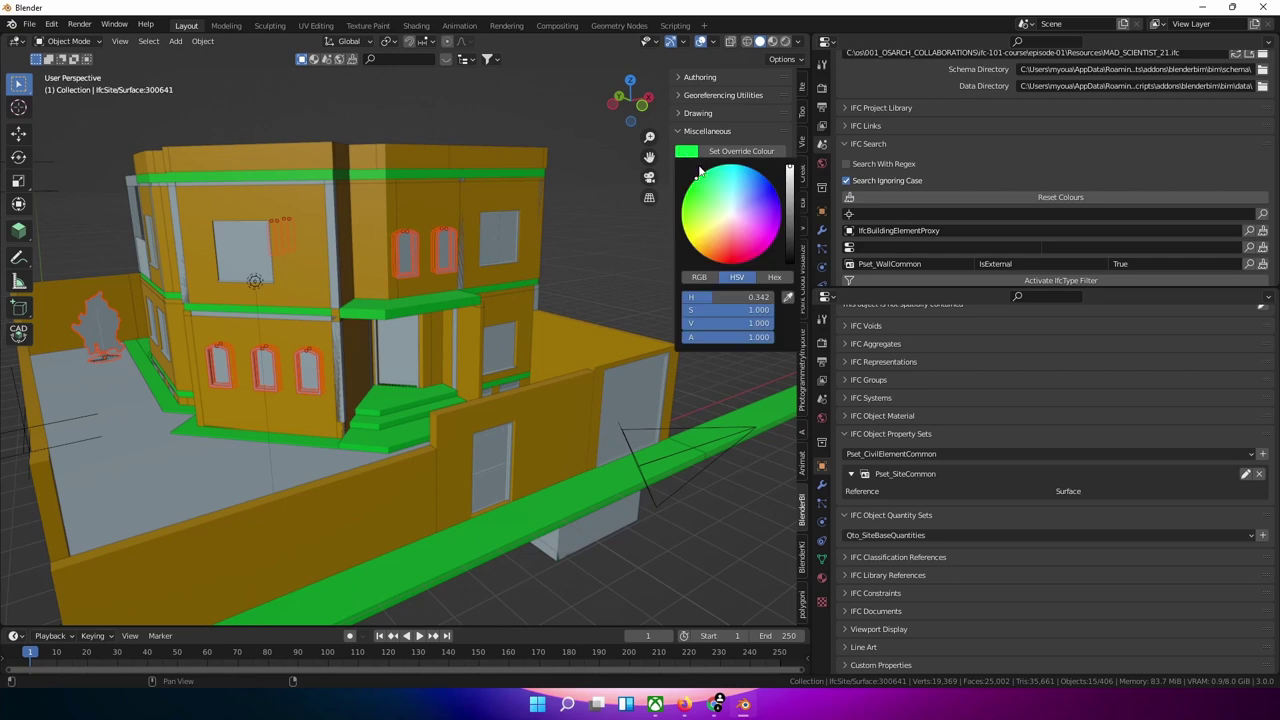
drag(729, 214, 730, 263)
click(752, 145)
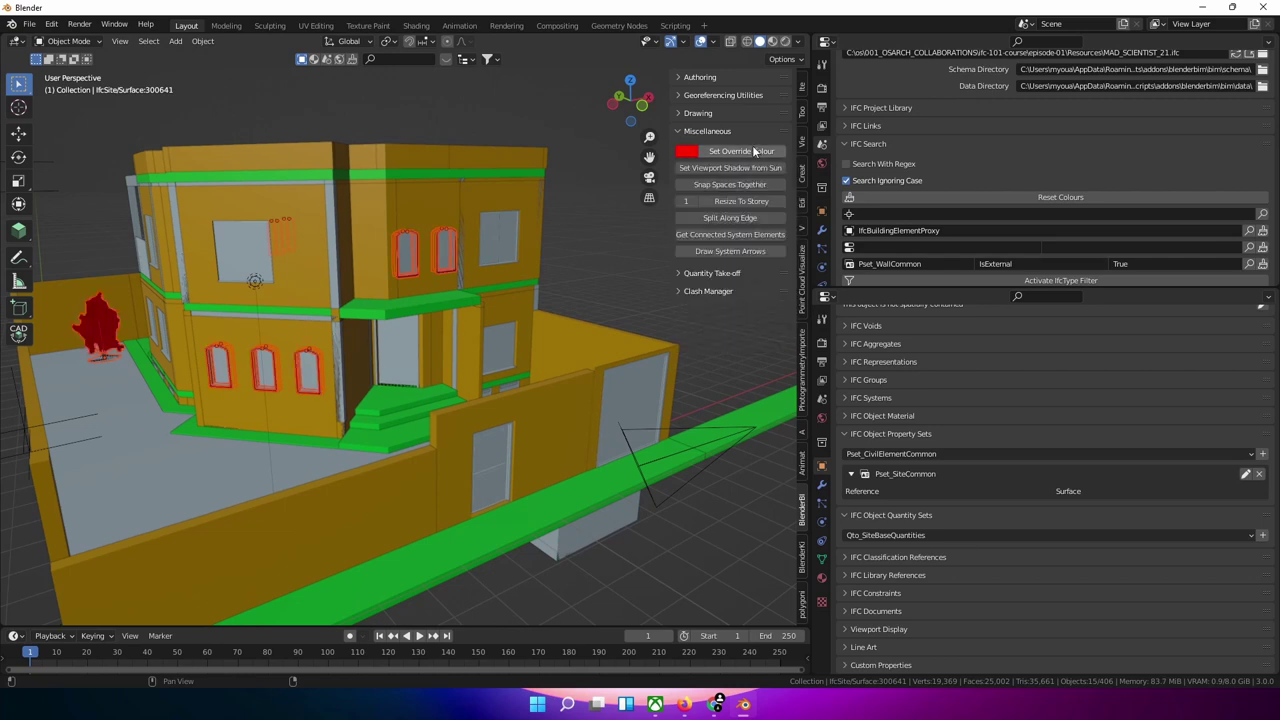
click(627, 236)
middle_drag(355, 318, 386, 300)
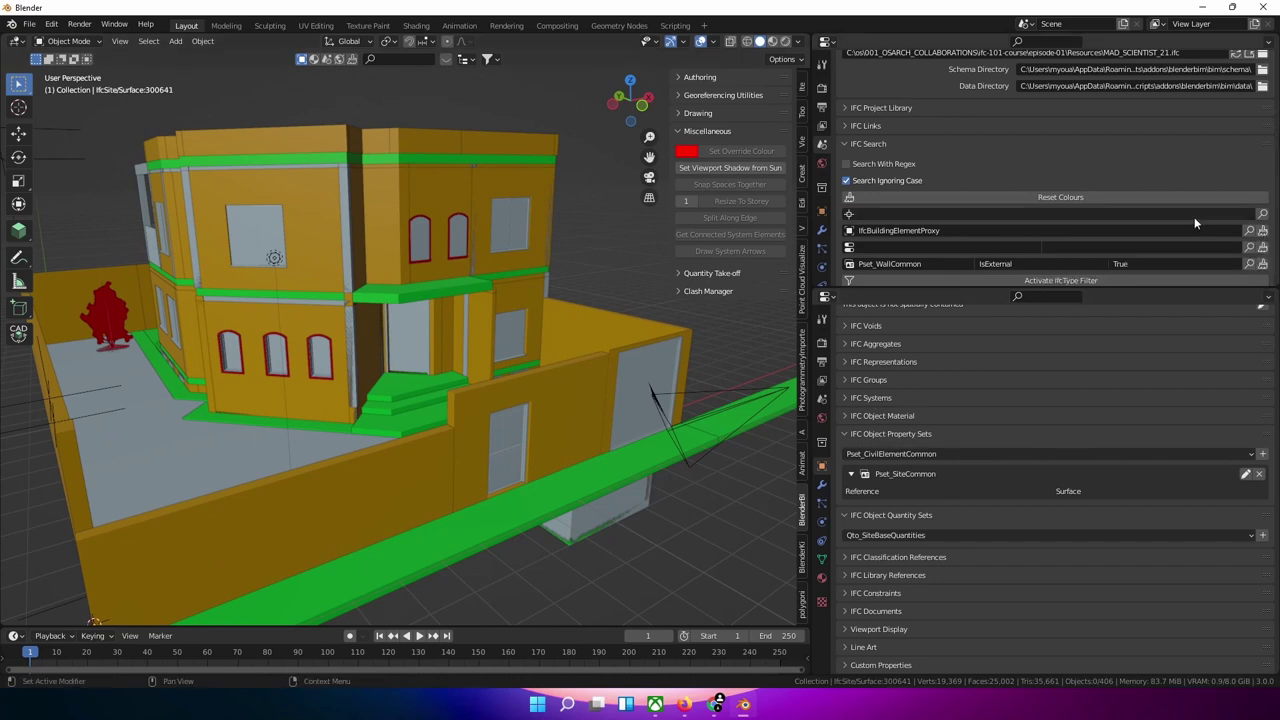
- Colour all model elements by their IFC class
click(1262, 234)
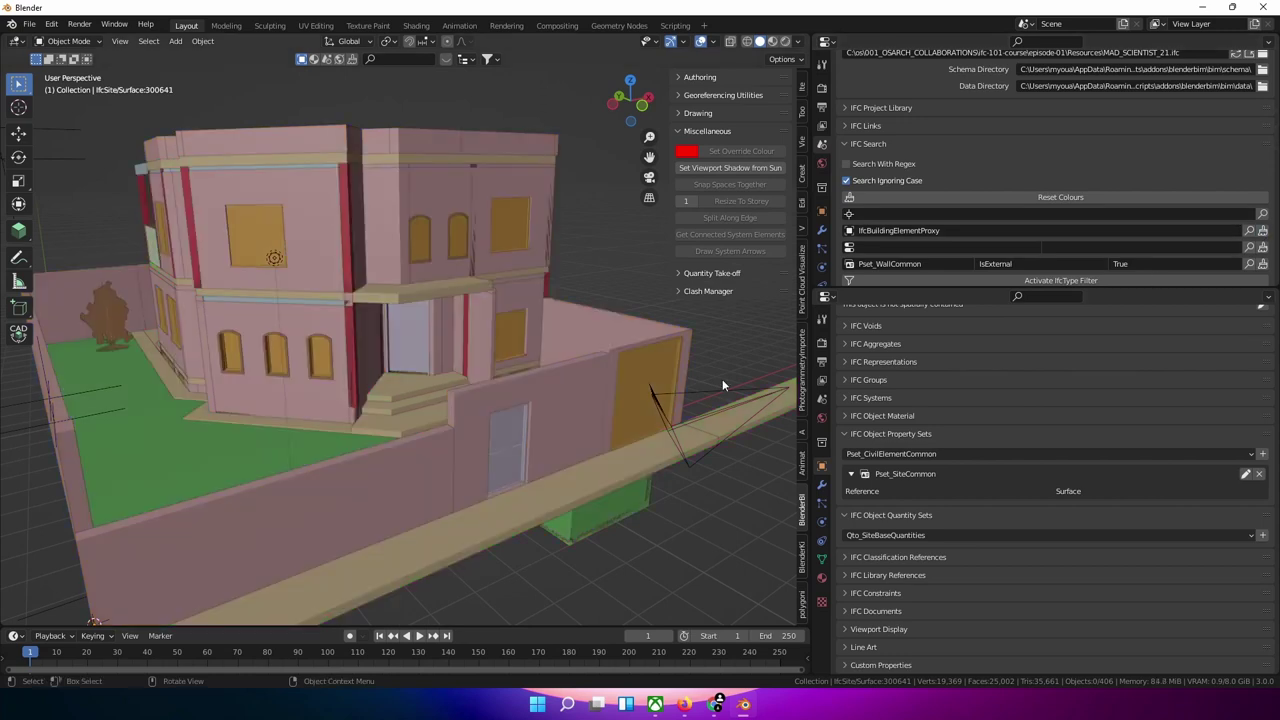